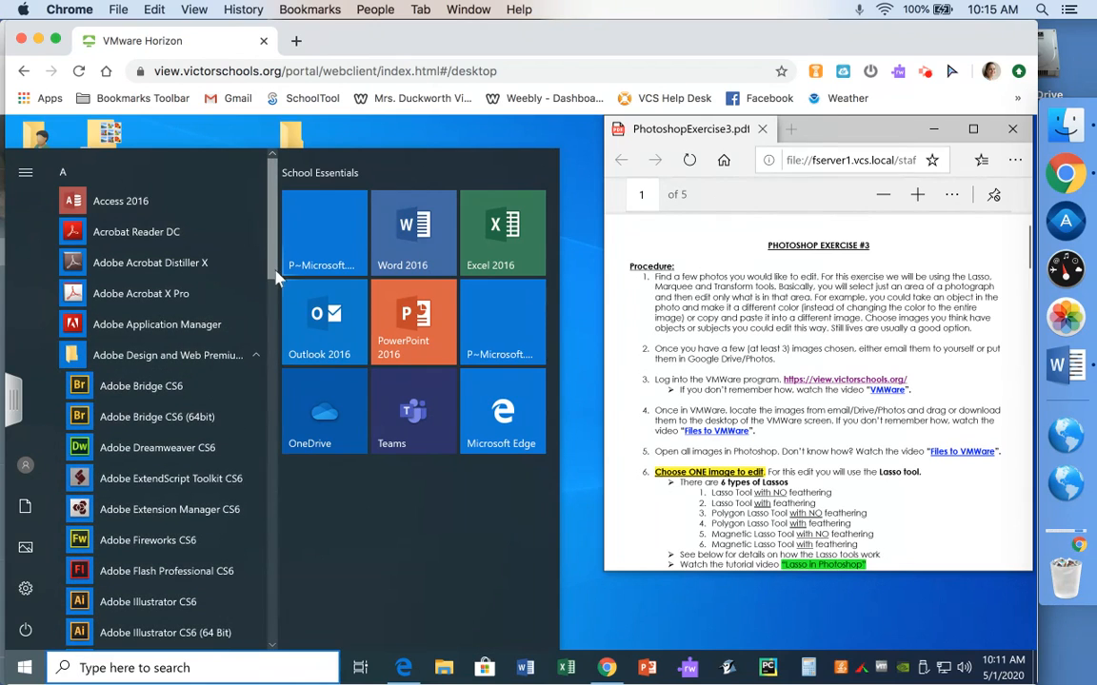
Launch Adobe Photoshop CS6 from the Start menu
left_click_drag(272, 269, 271, 381)
left_click(185, 289)
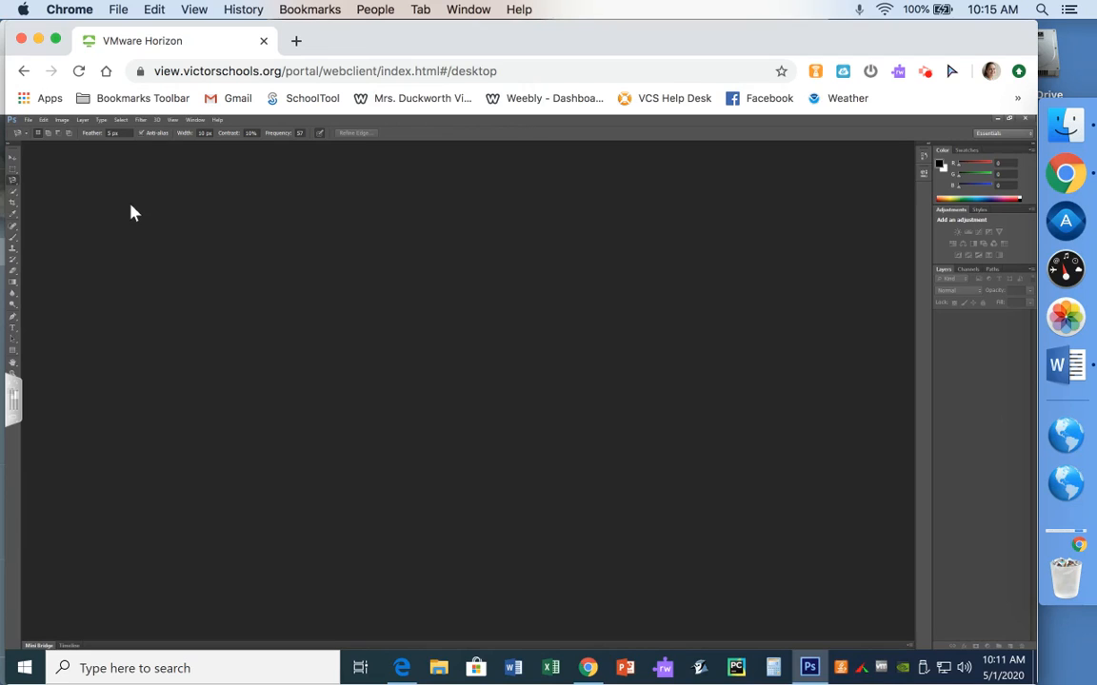
Open Hydrenga.jpg, IMG_0012, IMG_0305, IMG_7790, IMG_7814, IMG_8673 and IMG_9970 together from the PhotoshopExercise3 folder
left_click(29, 120)
left_click(41, 148)
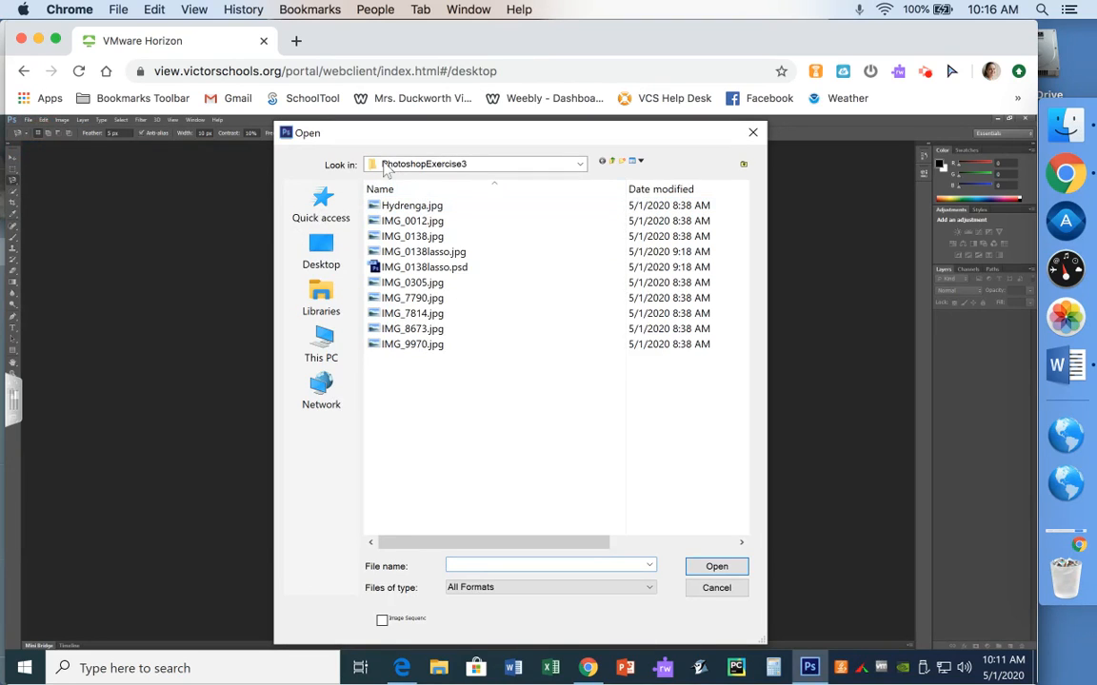
left_click(423, 211)
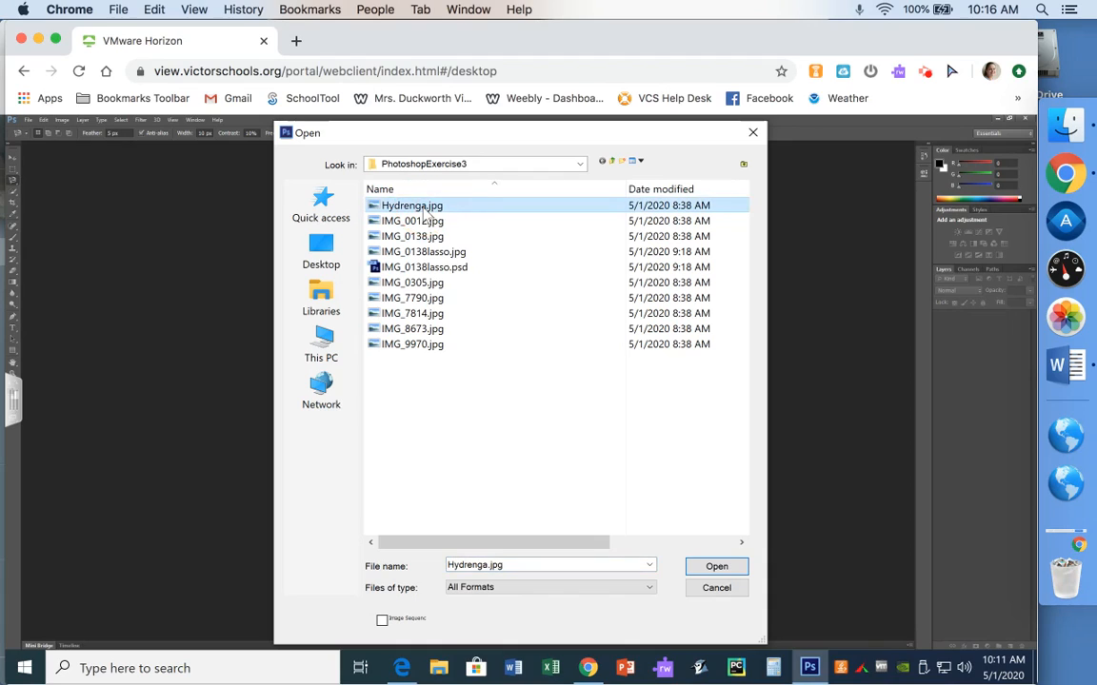
left_click(419, 221, "ctrl")
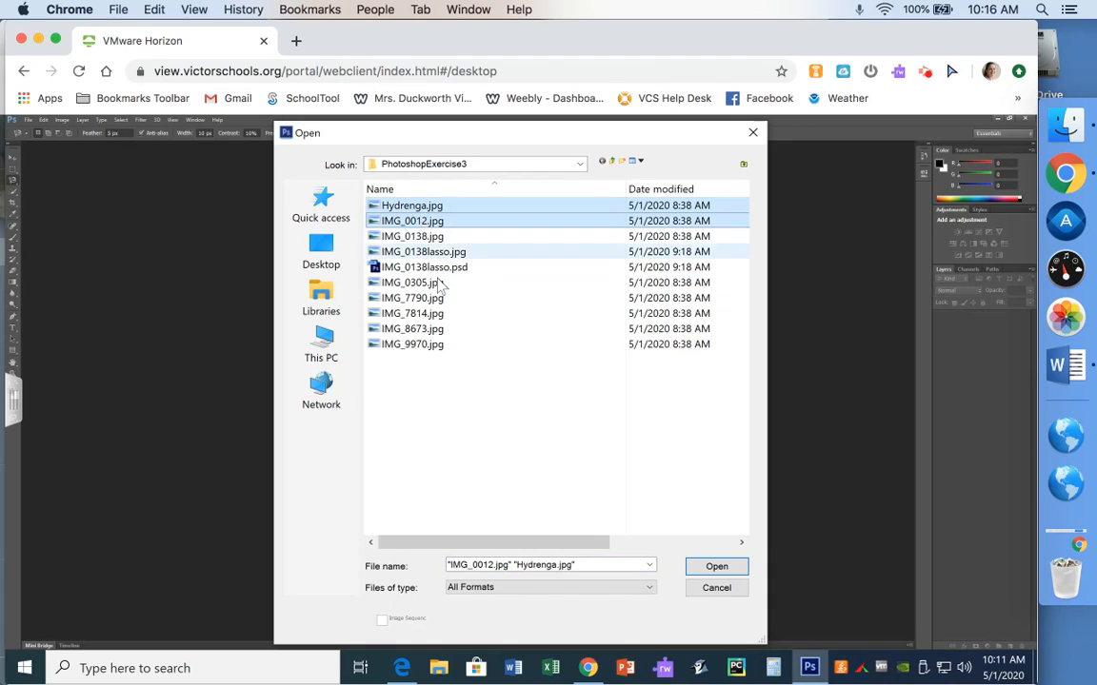
left_click(433, 285, "ctrl")
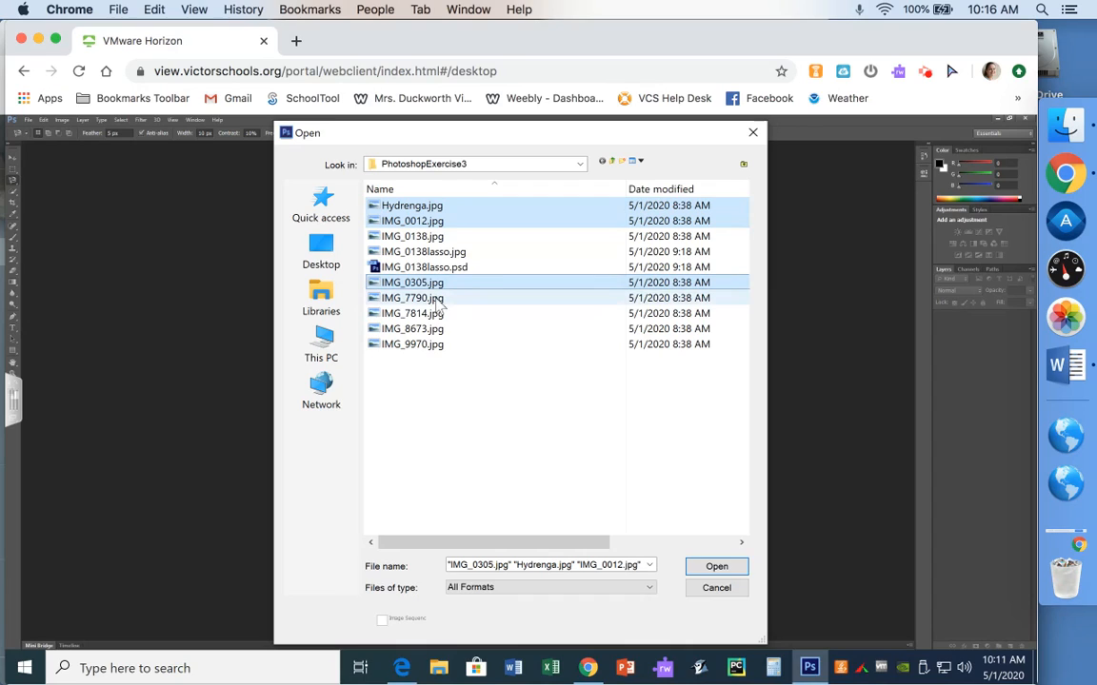
left_click(437, 299, "ctrl")
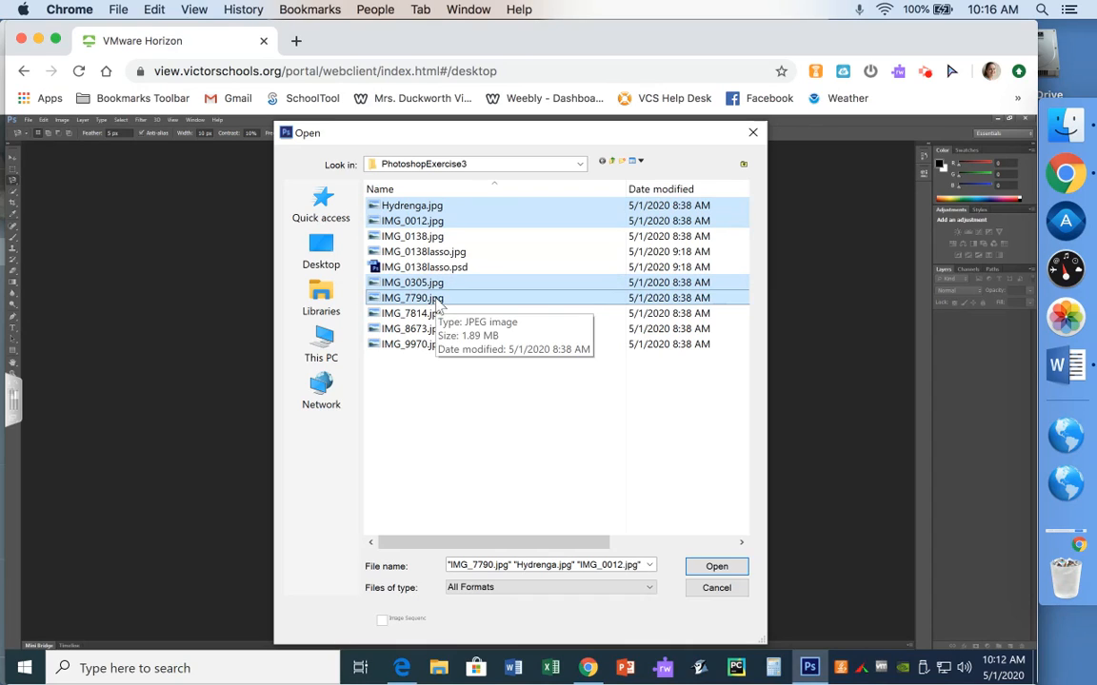
left_click(426, 314, "ctrl")
left_click(424, 329, "ctrl")
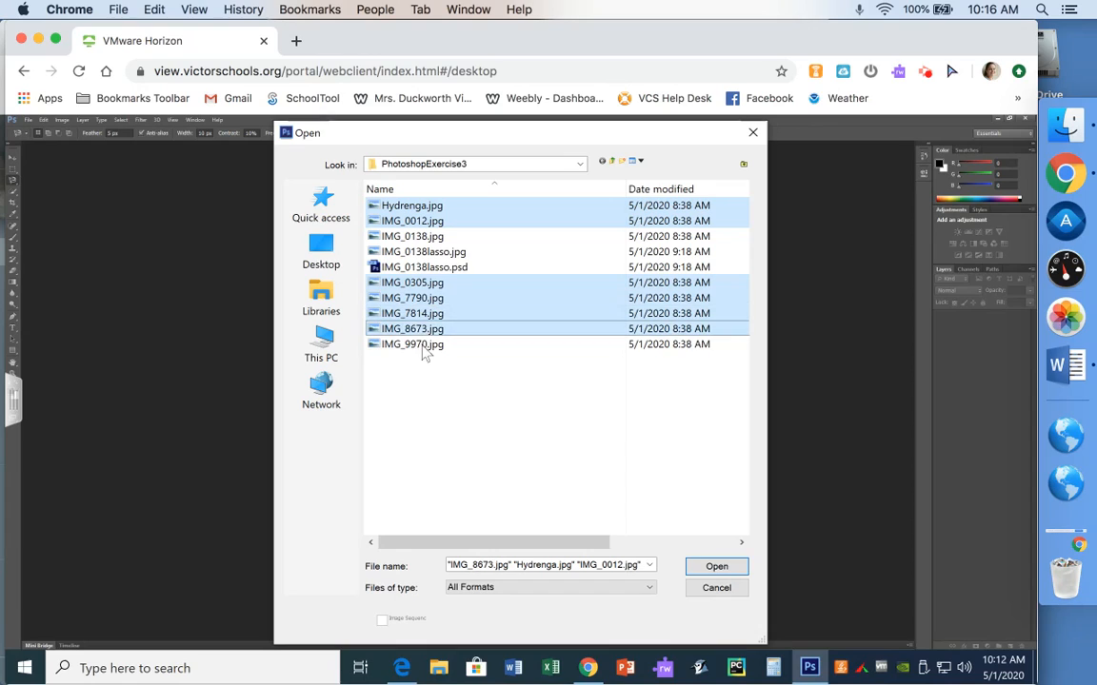
left_click(425, 345, "ctrl")
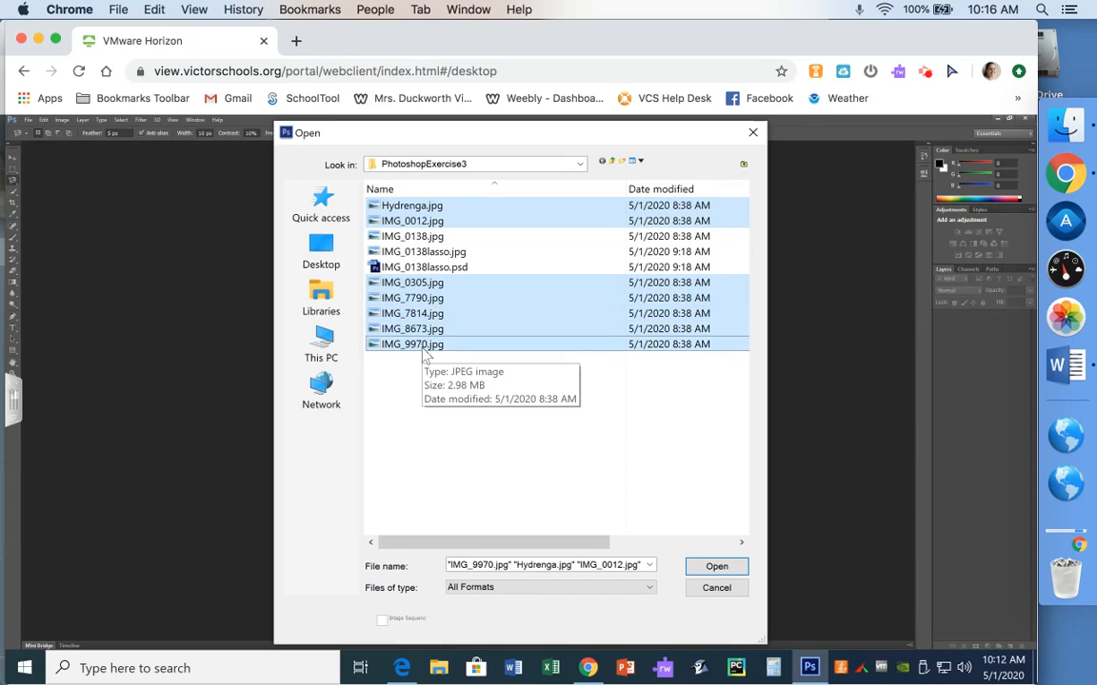
left_click(720, 568)
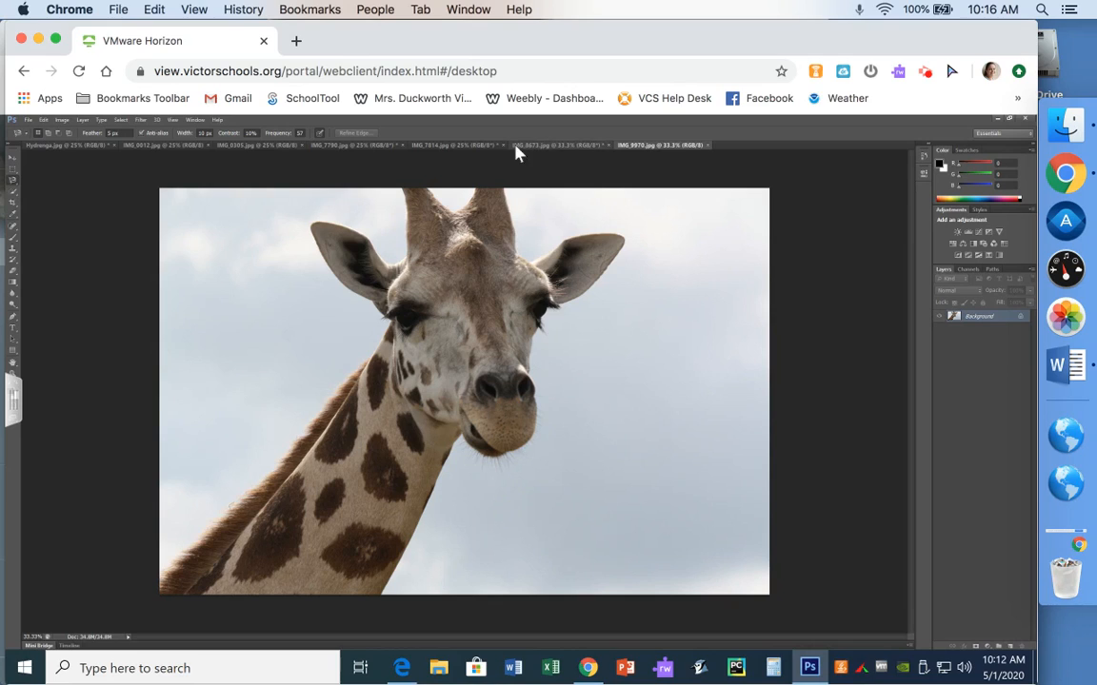
Select a wide rectangular band across the top of IMG_0012.jpg with the Rectangular Marquee tool
left_click(147, 147)
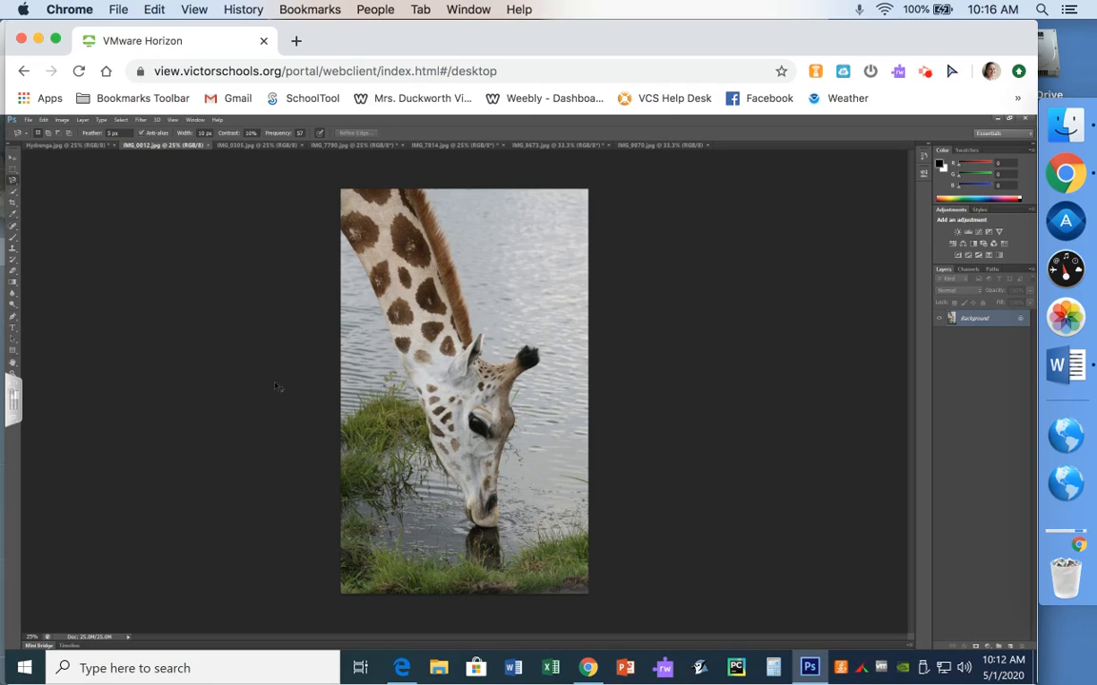
key("ctrl+0")
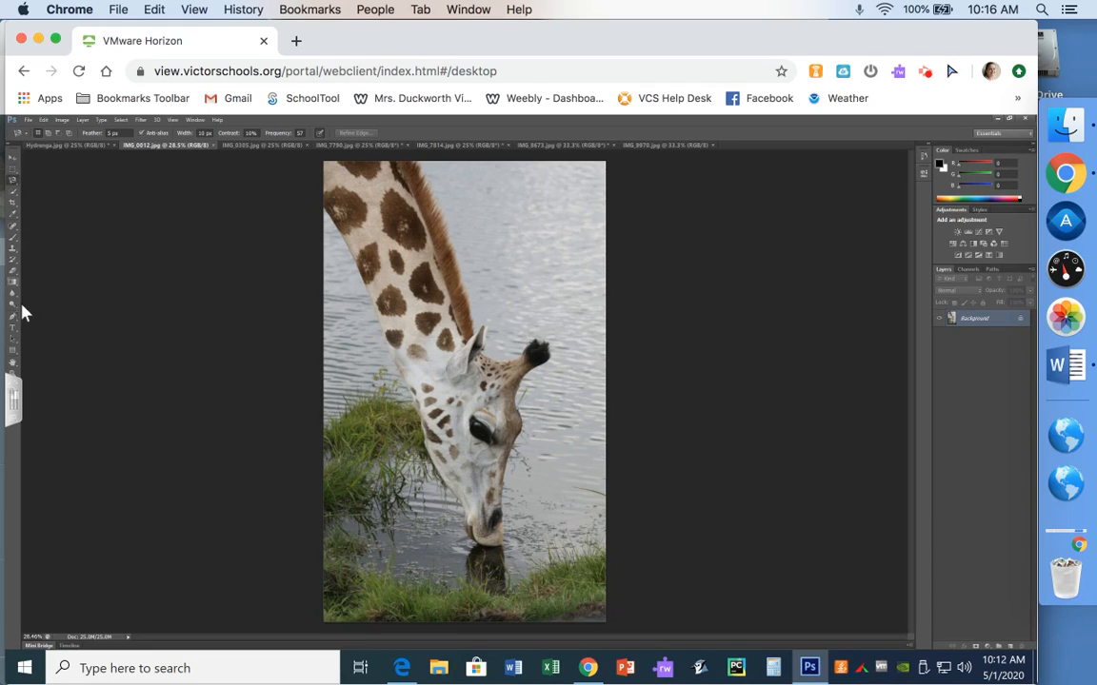
left_click(12, 174)
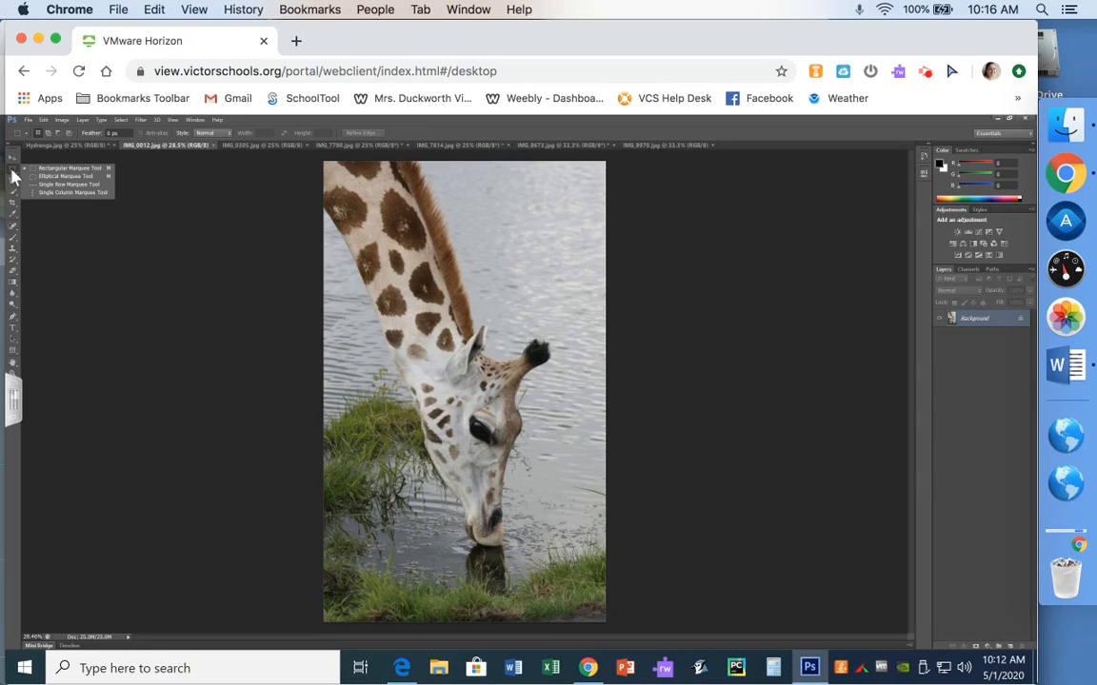
left_click(72, 176)
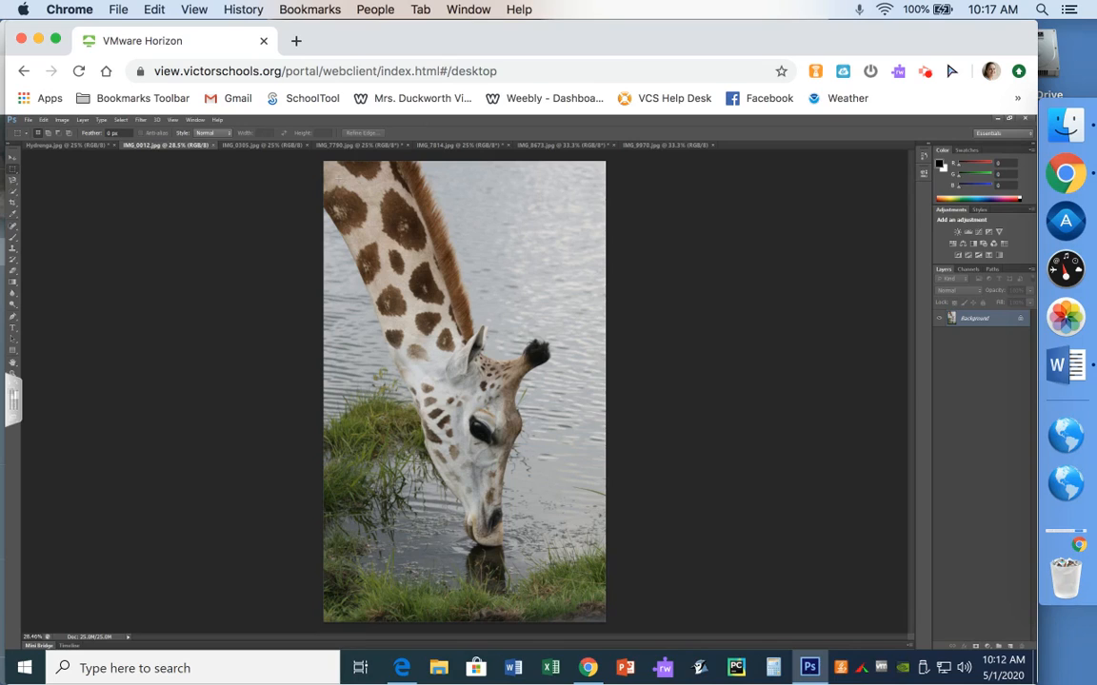
left_click_drag(337, 175, 585, 244)
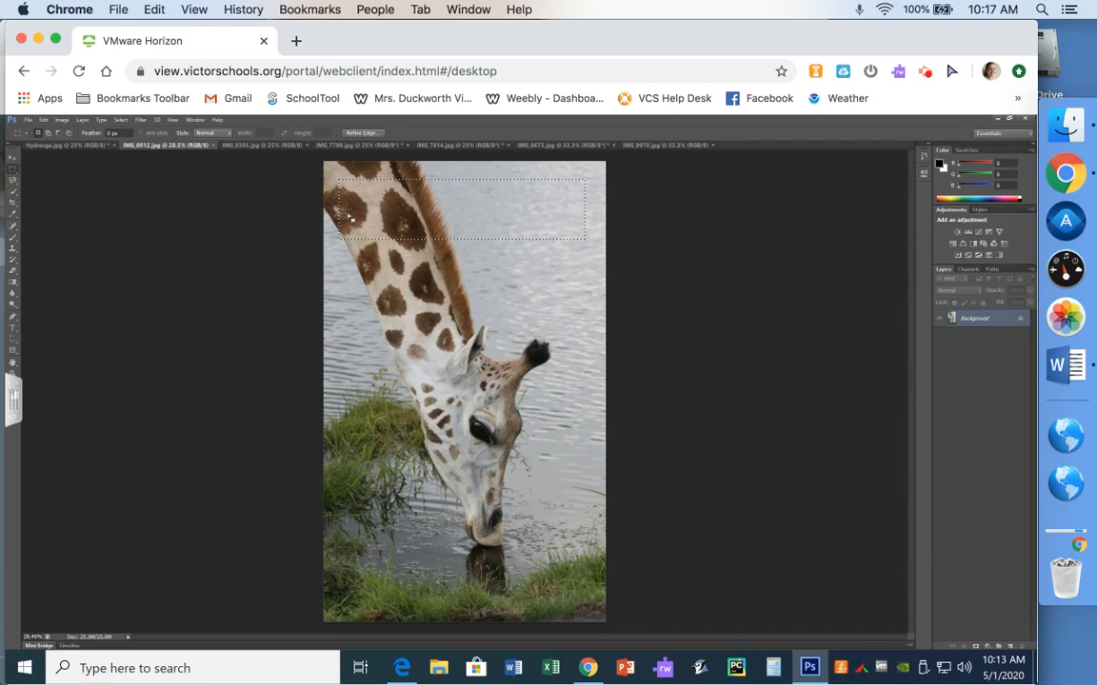
left_click(452, 248)
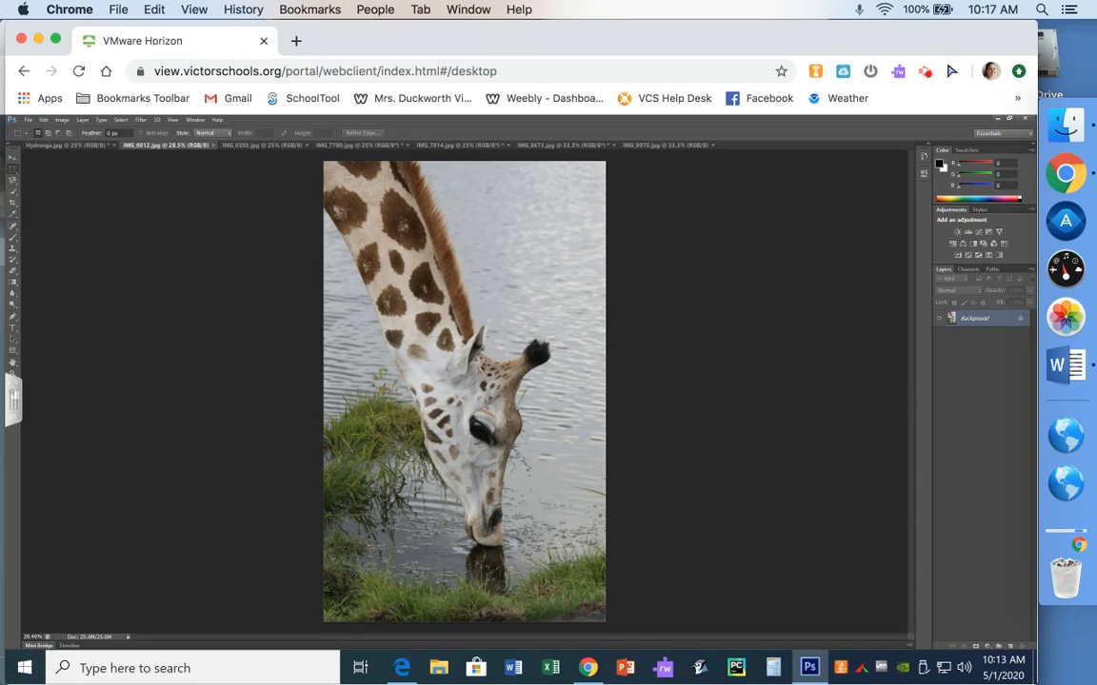
left_click_drag(331, 172, 588, 243)
Open the Filter Gallery and preview several Artistic filters such as Film Grain, Palette Knife and Underpainting on the selection
left_click(140, 122)
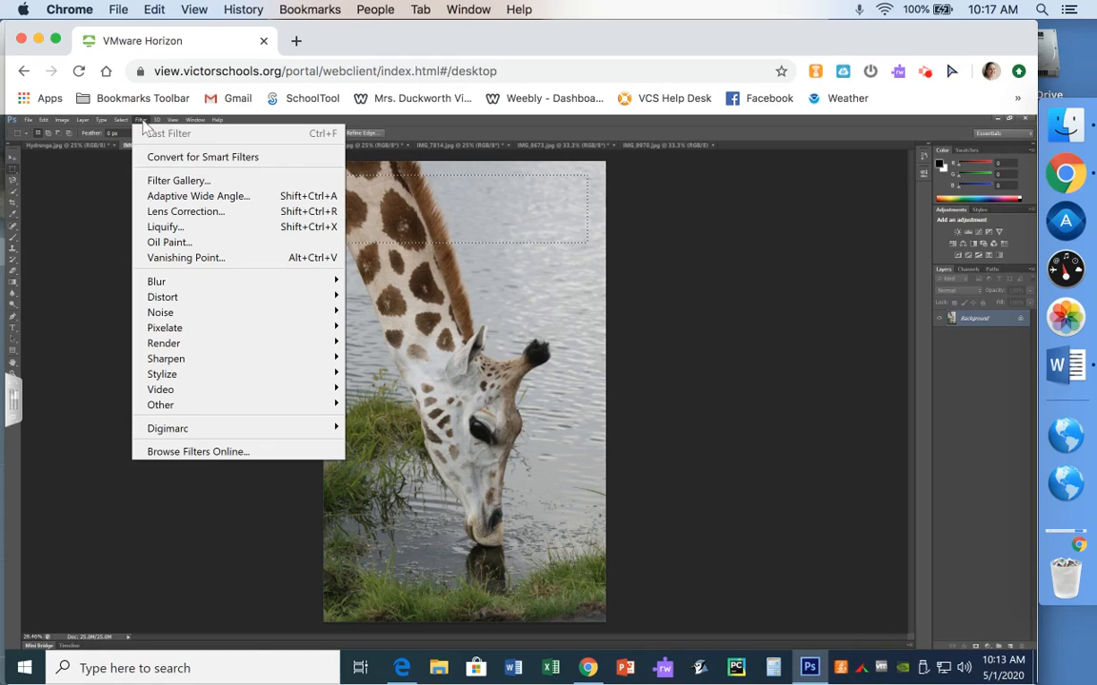
left_click(160, 183)
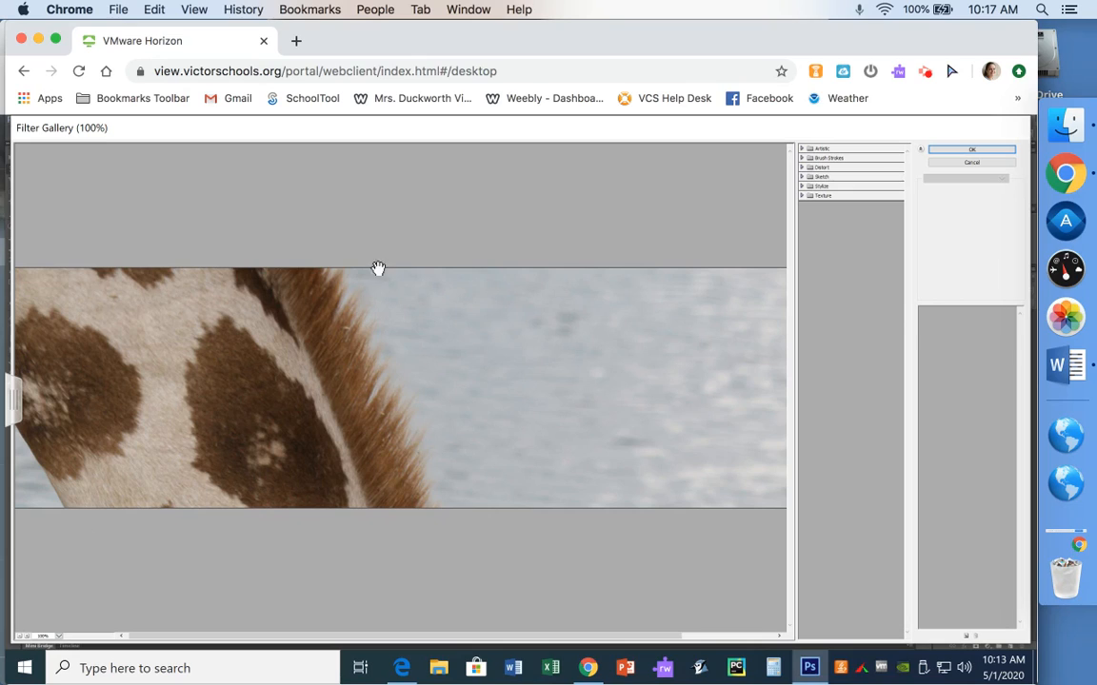
left_click(805, 150)
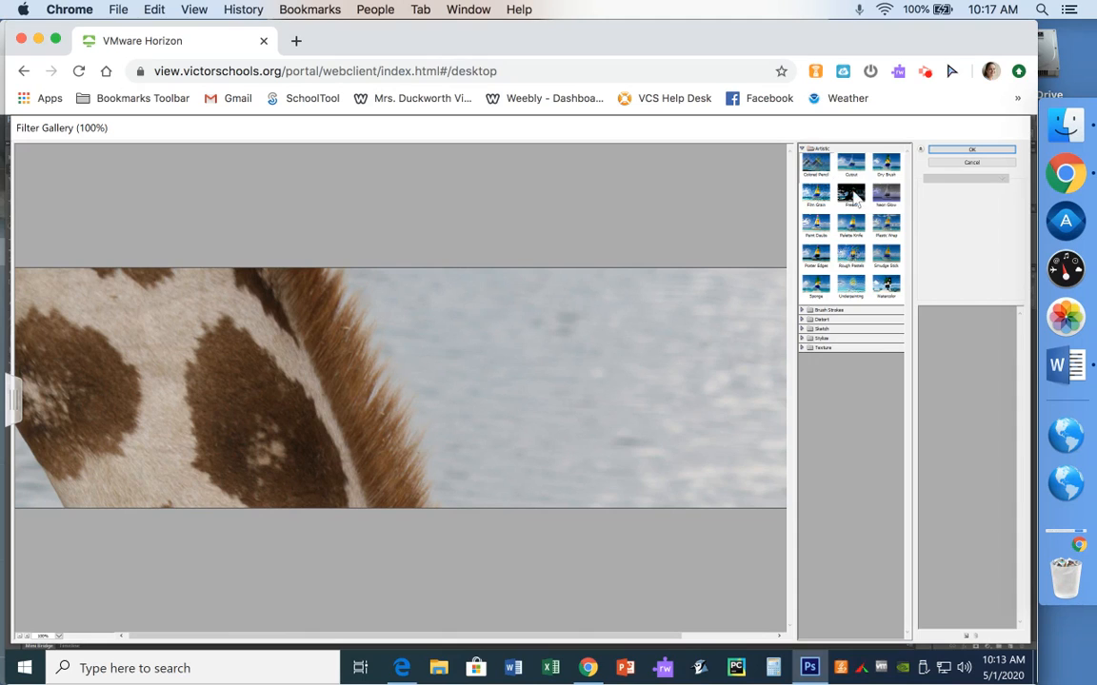
left_click(815, 197)
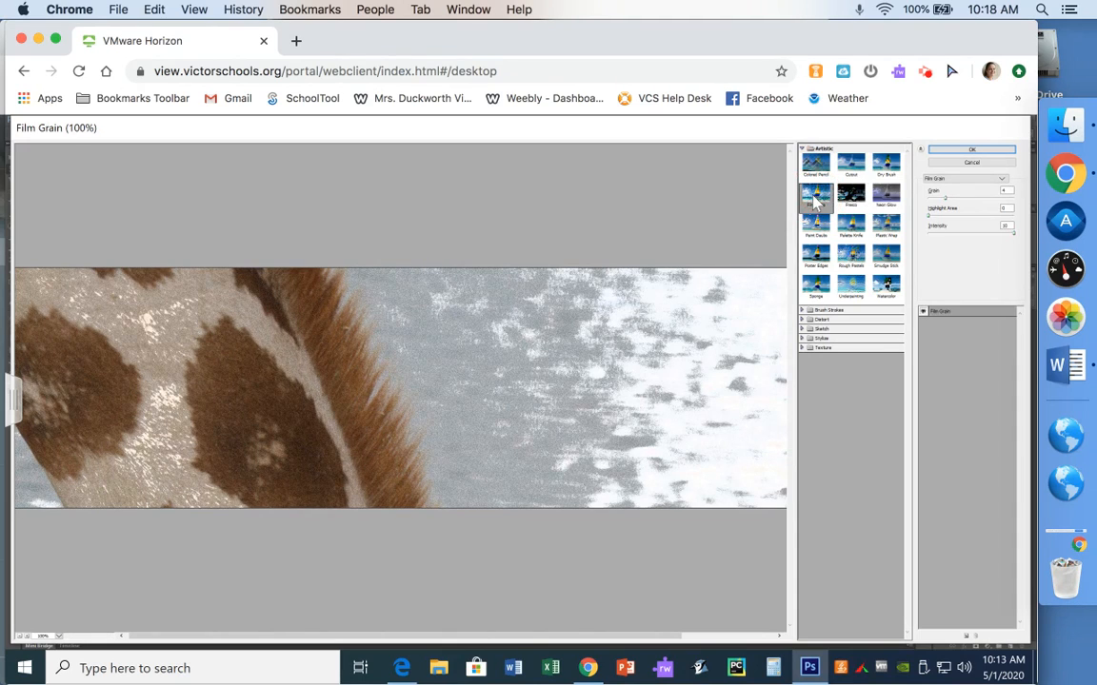
left_click(850, 226)
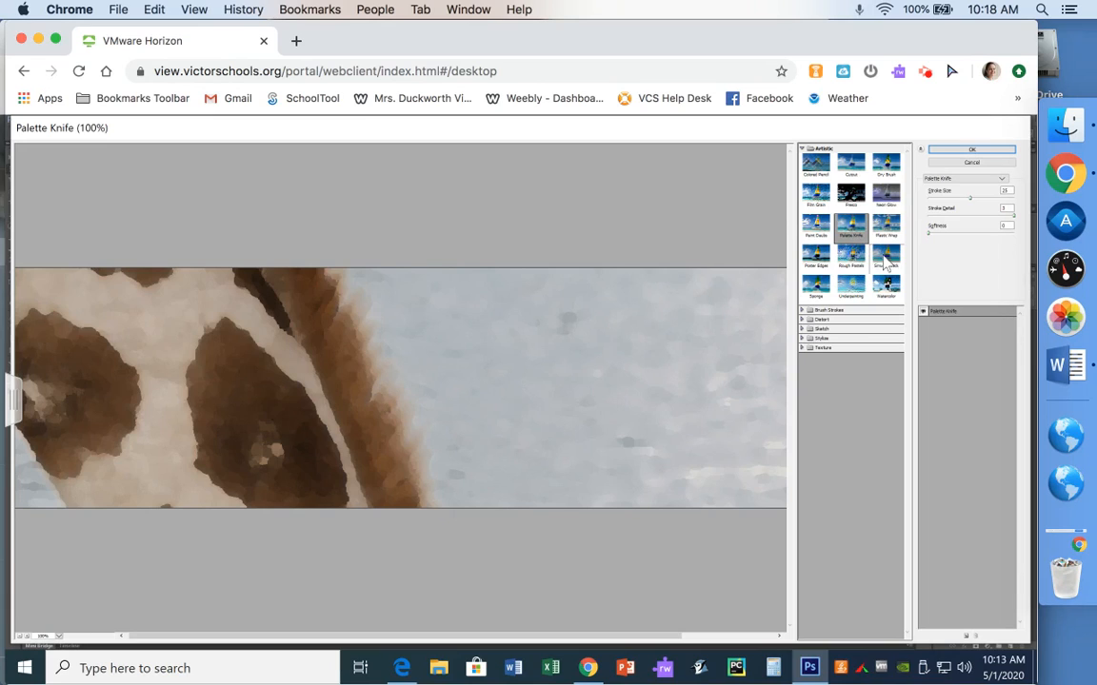
left_click(882, 261)
left_click(855, 285)
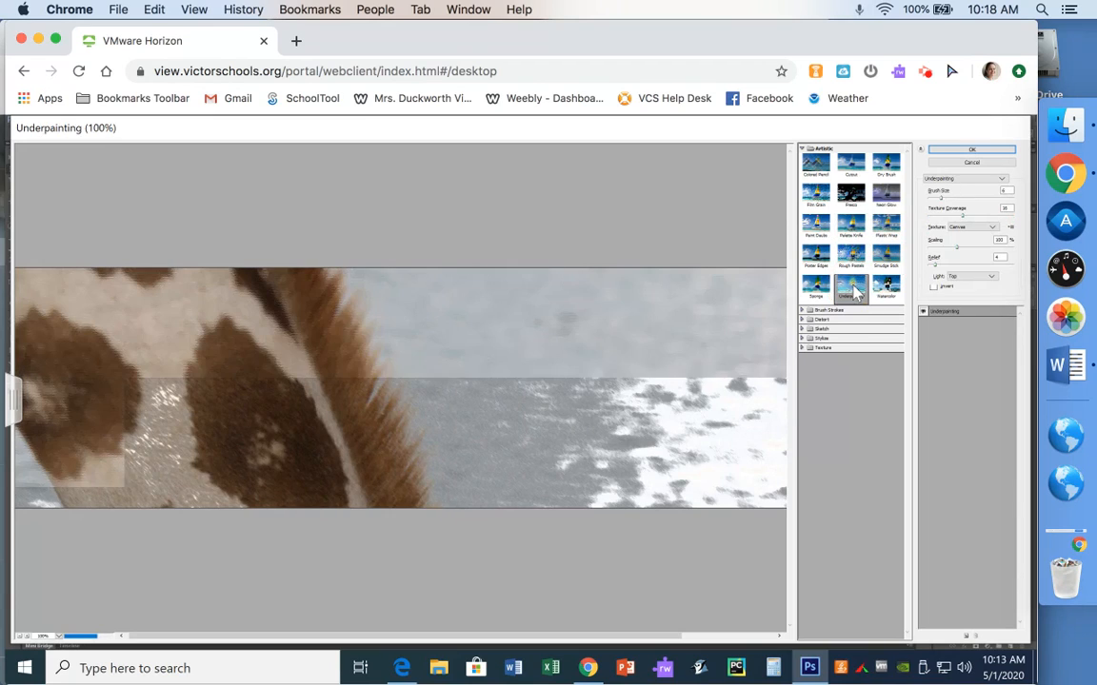
Apply the Sprayed Strokes brush-stroke filter to the selection with a longer stroke length and larger spray radius
left_click(804, 312)
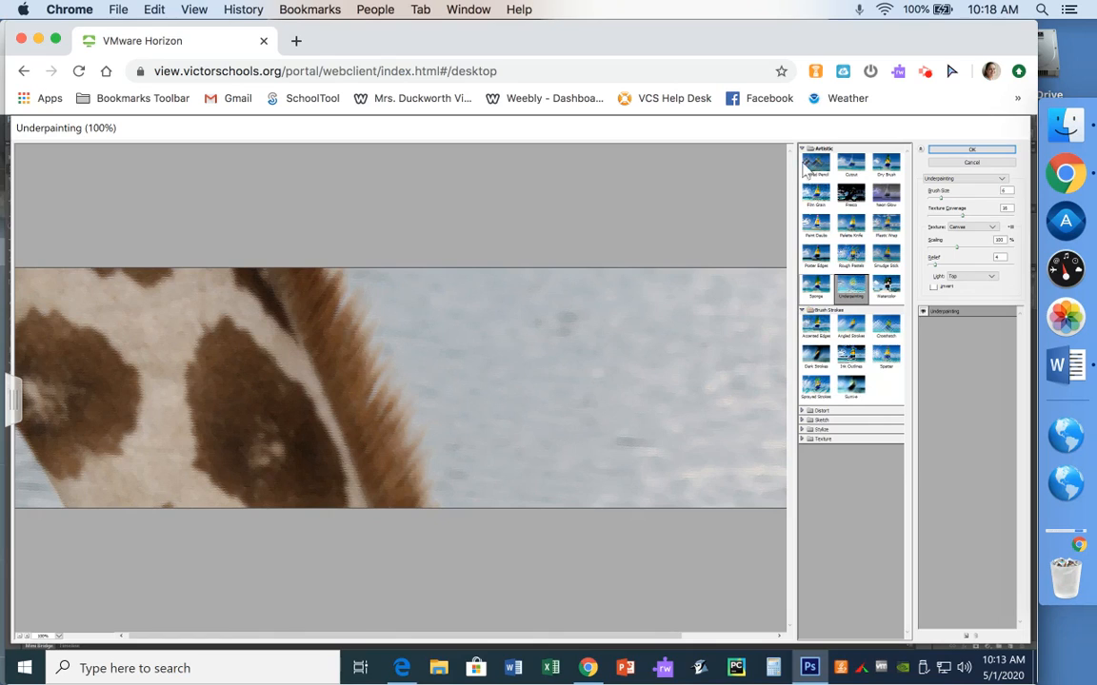
left_click(803, 150)
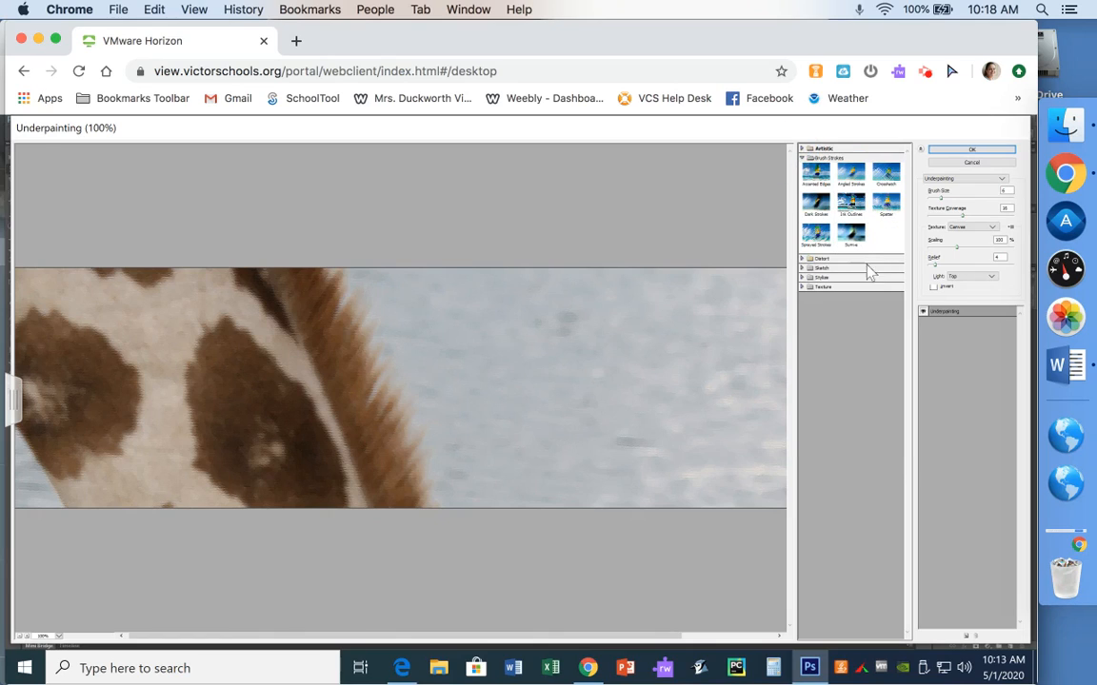
left_click(819, 243)
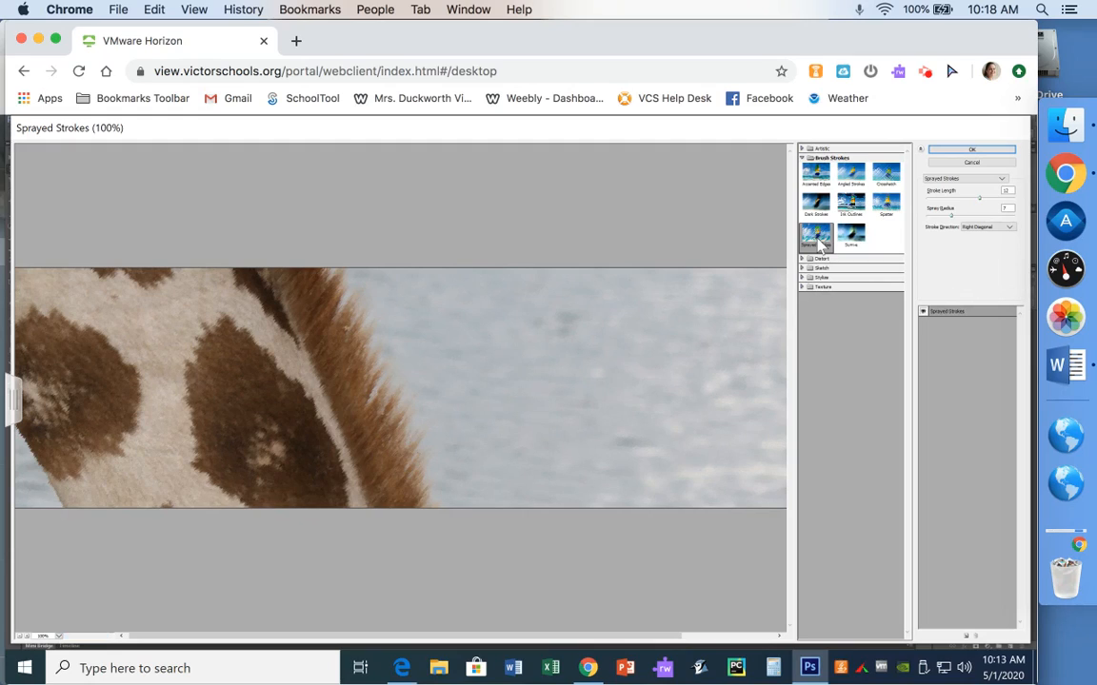
left_click(980, 198)
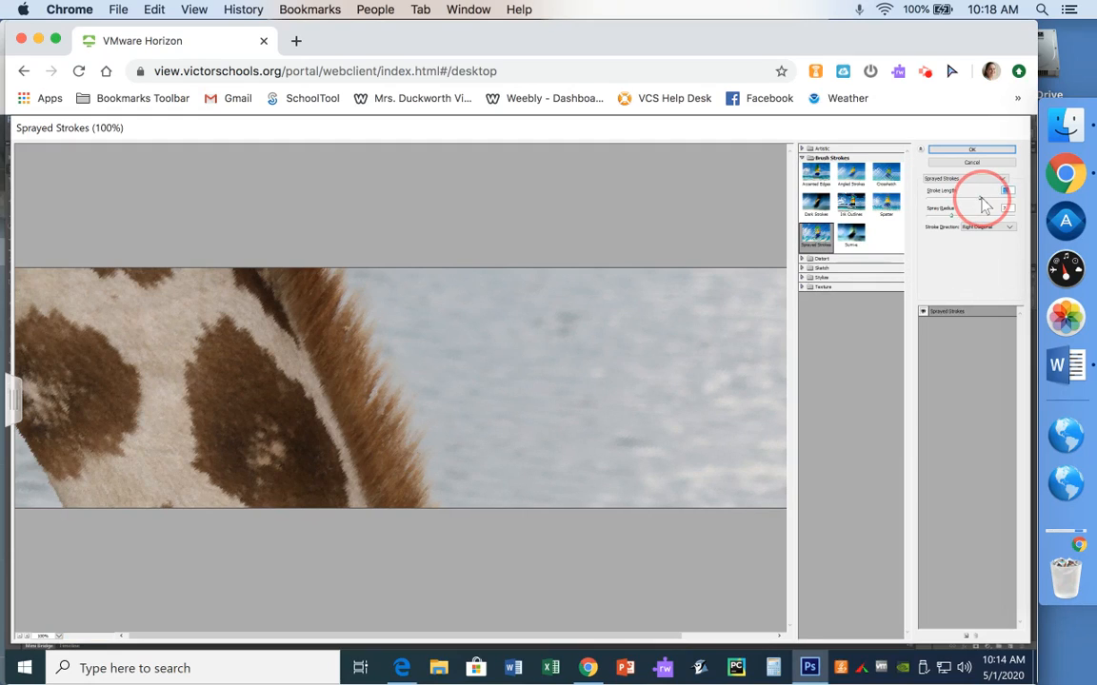
left_click_drag(958, 221, 987, 221)
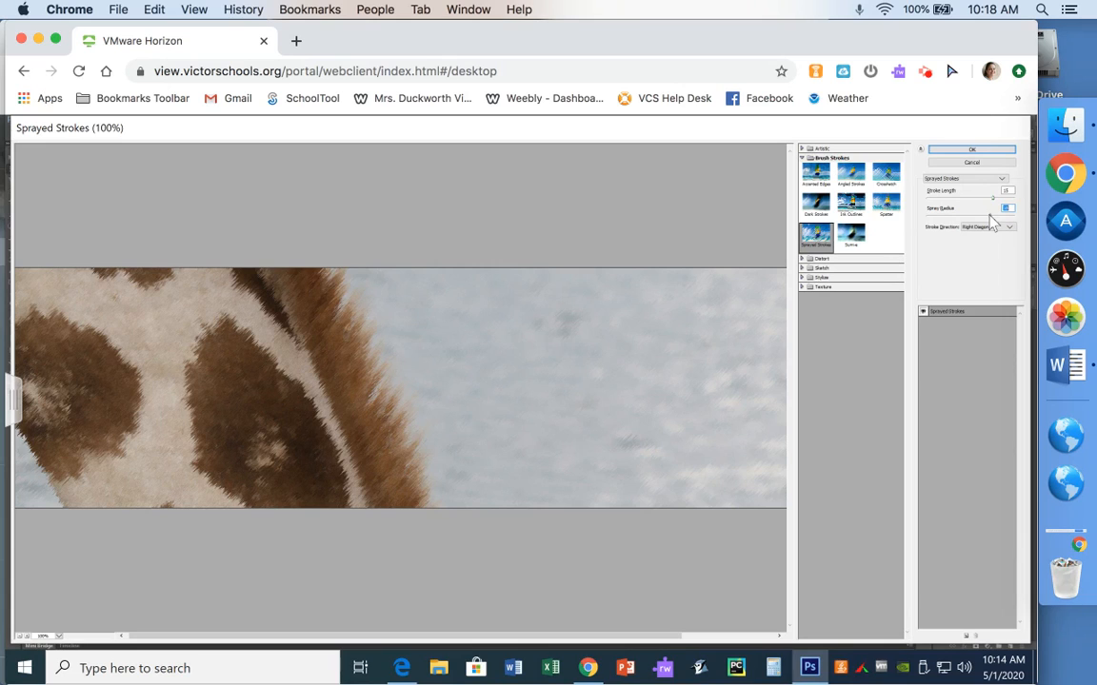
left_click(964, 150)
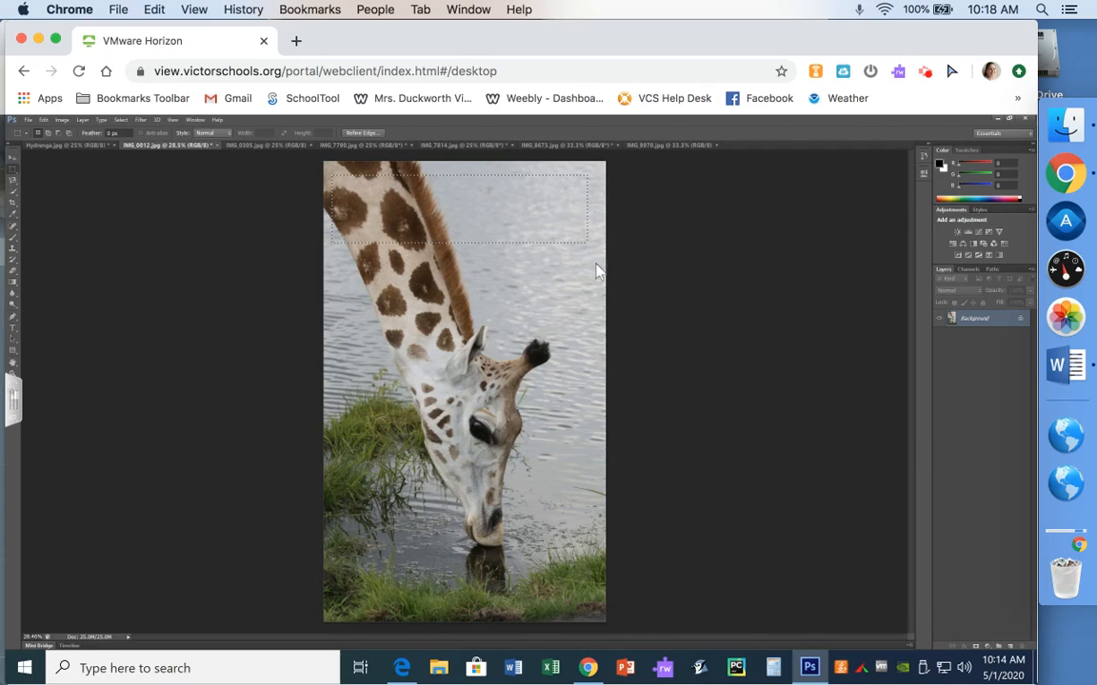
Reapply the last Filter Gallery effect to the selection
left_click(140, 121)
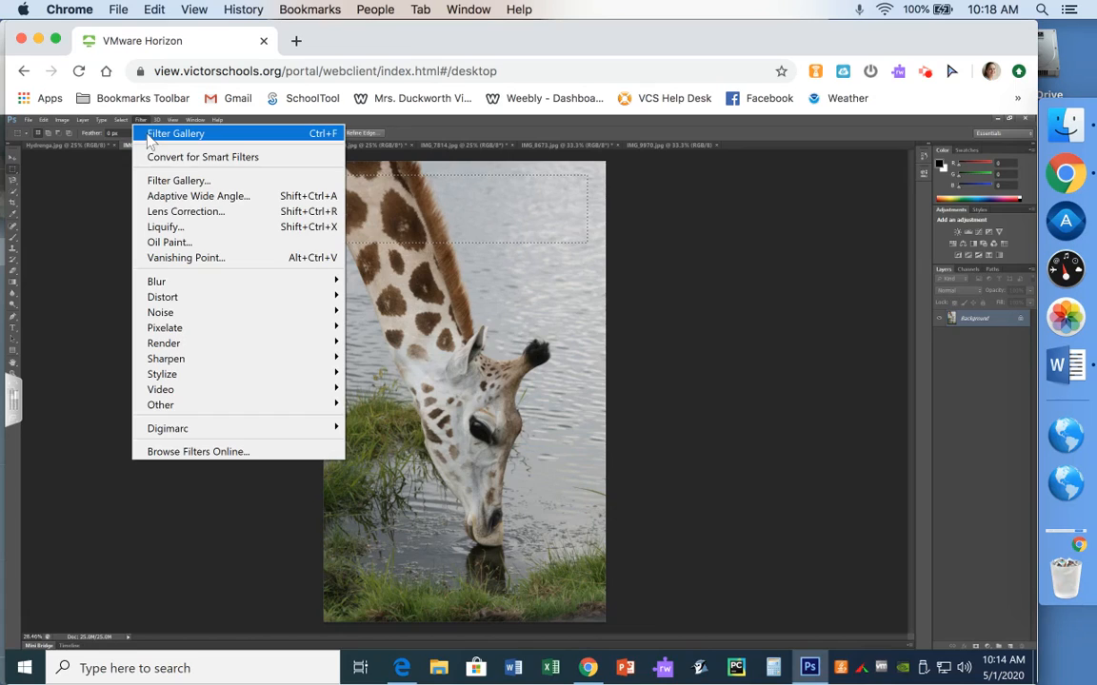
left_click(150, 135)
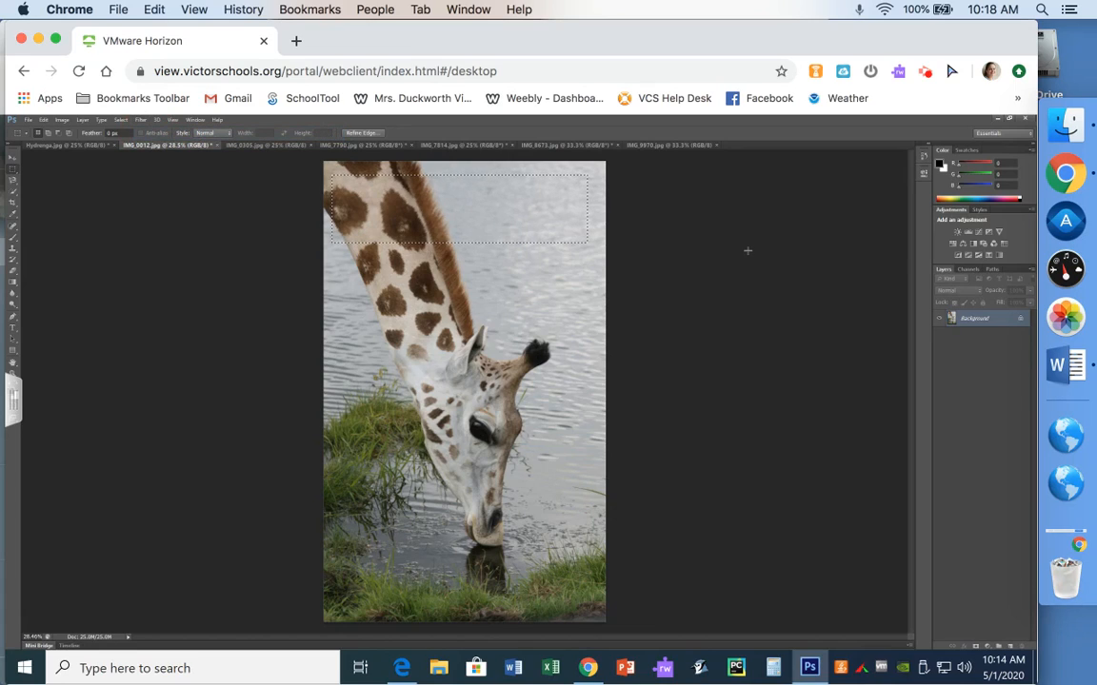
Apply the Patchwork texture filter from the Filter Gallery to the selection with larger square size and relief
left_click(141, 121)
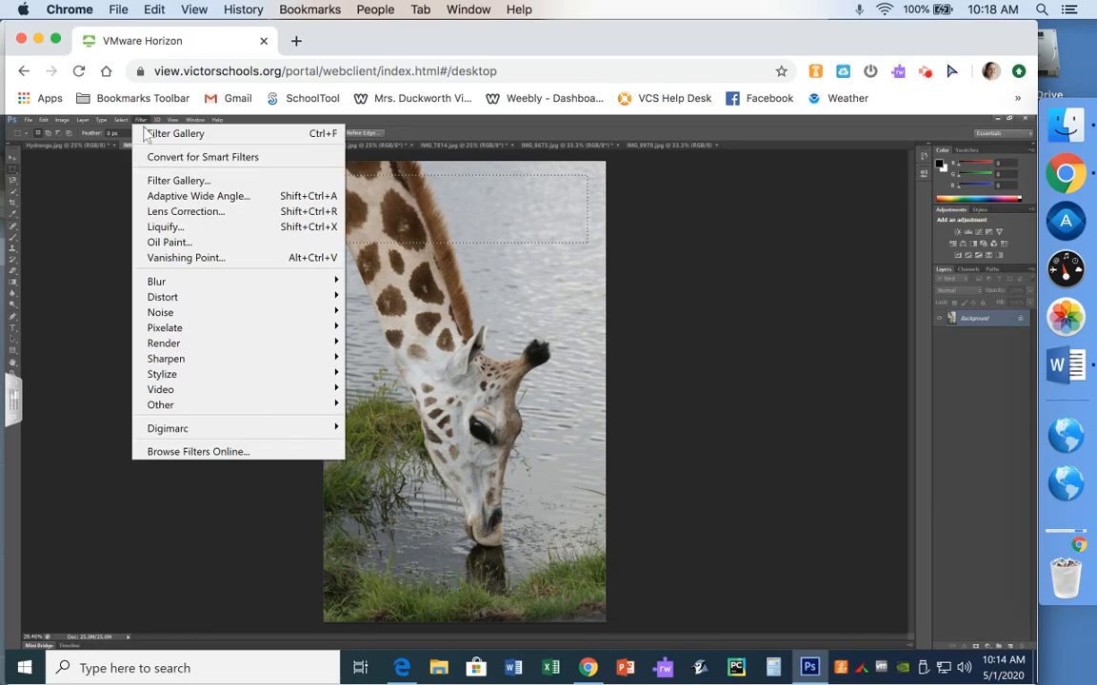
left_click(158, 187)
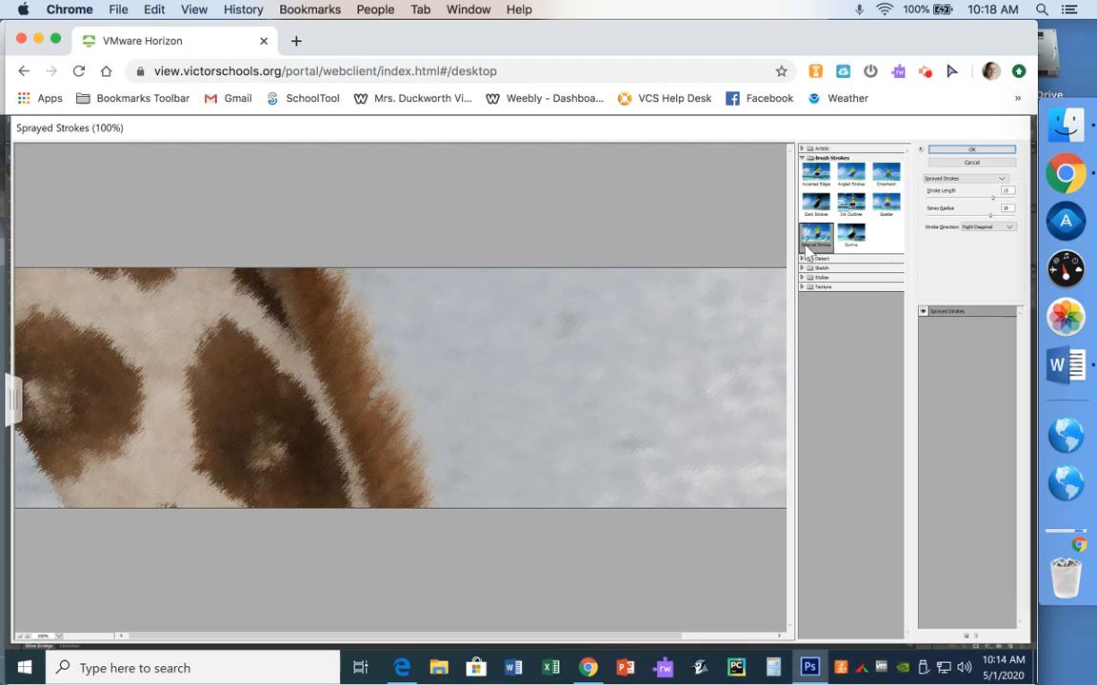
left_click(804, 158)
left_click(806, 185)
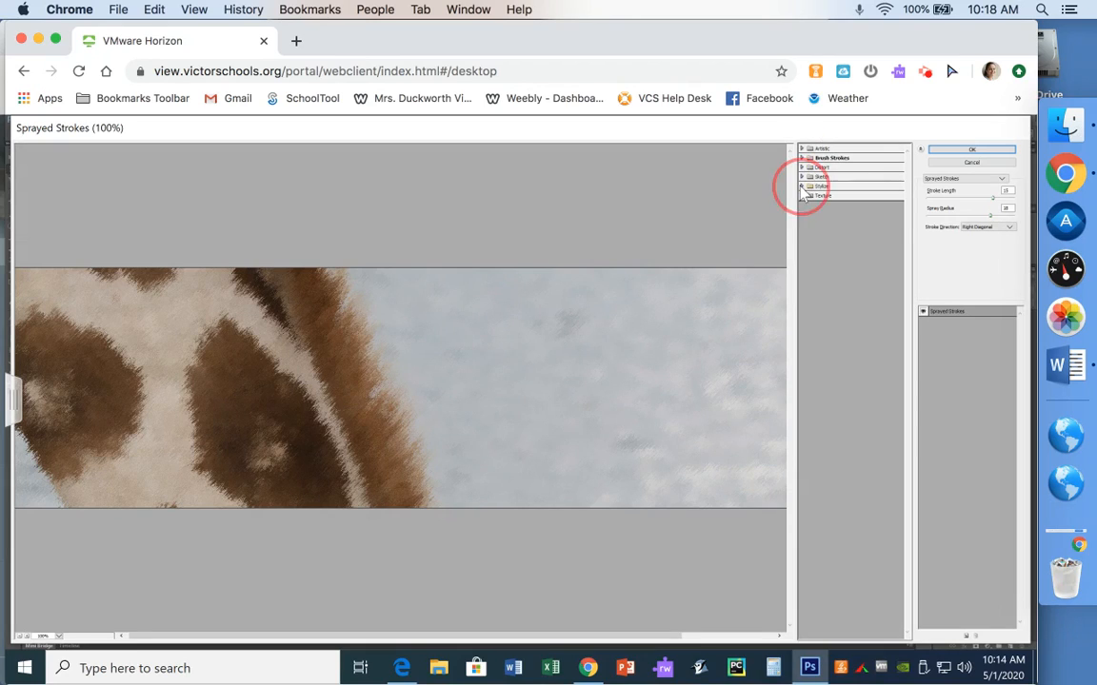
left_click(804, 186)
left_click(803, 195)
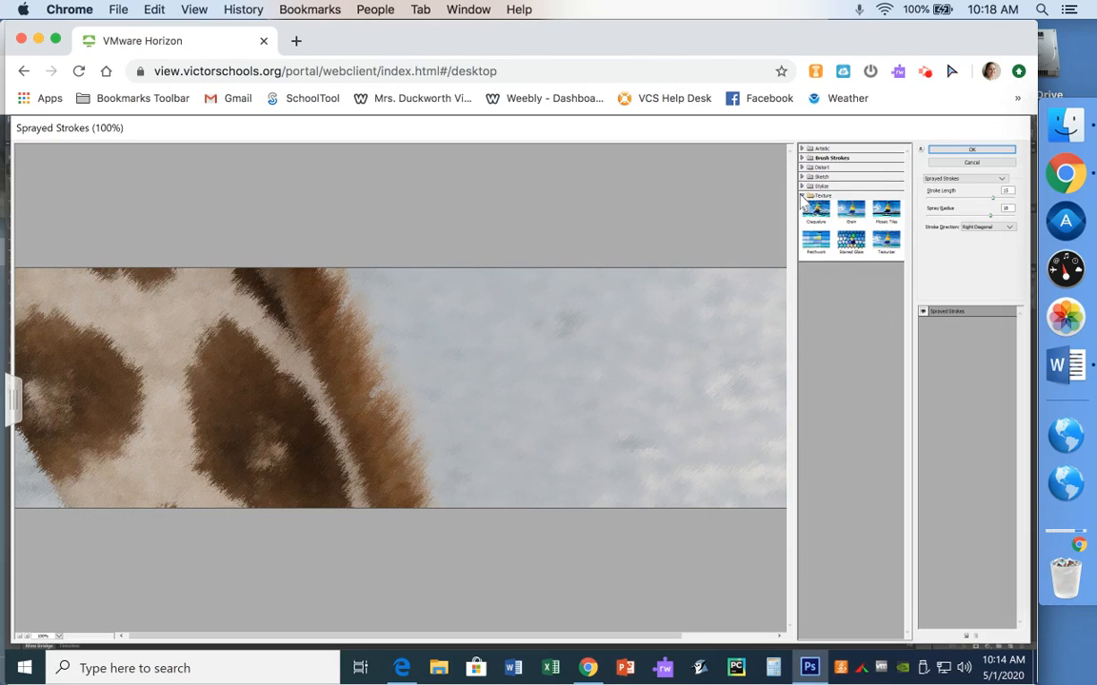
left_click(820, 244)
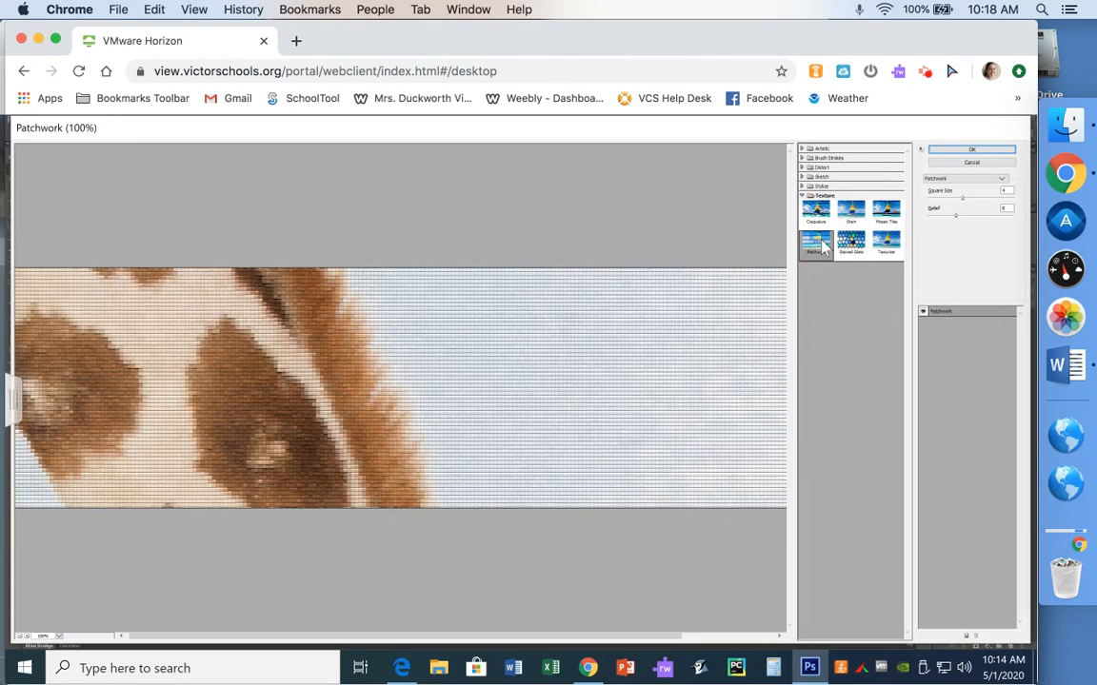
left_click_drag(970, 197, 986, 202)
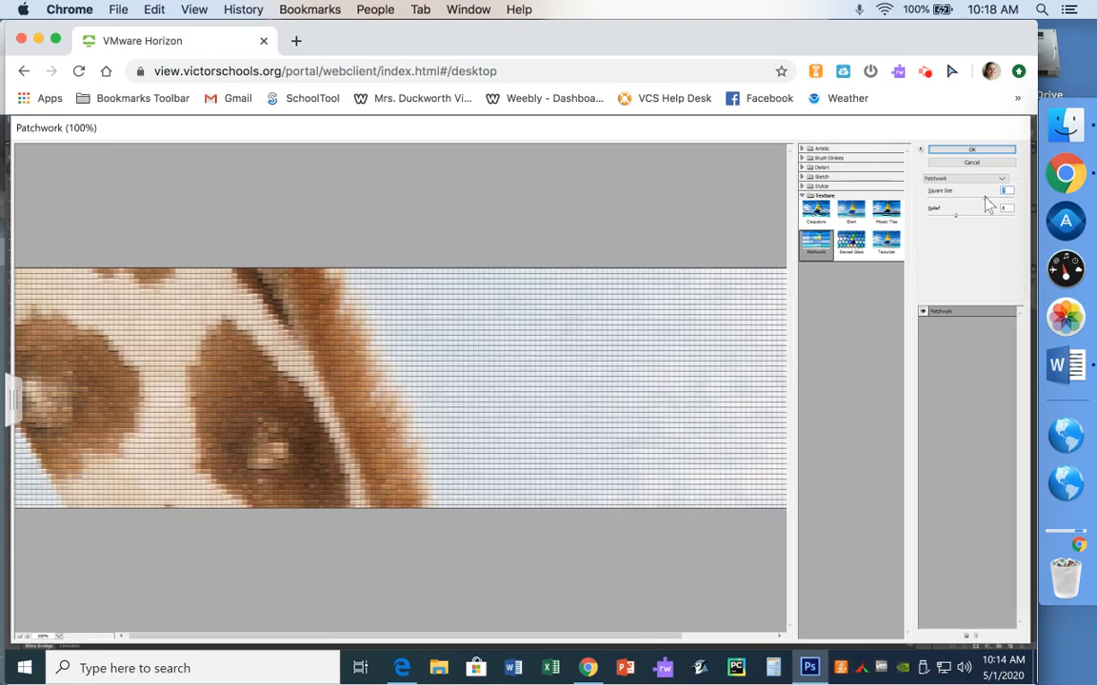
left_click(997, 198)
left_click(979, 217)
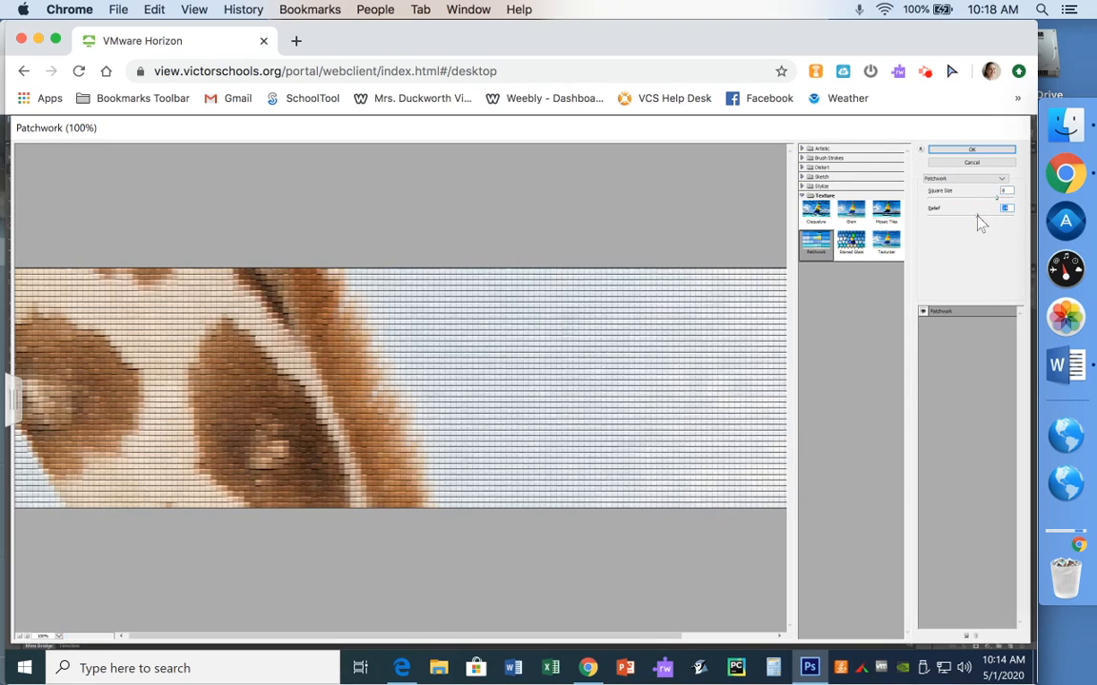
left_click(990, 151)
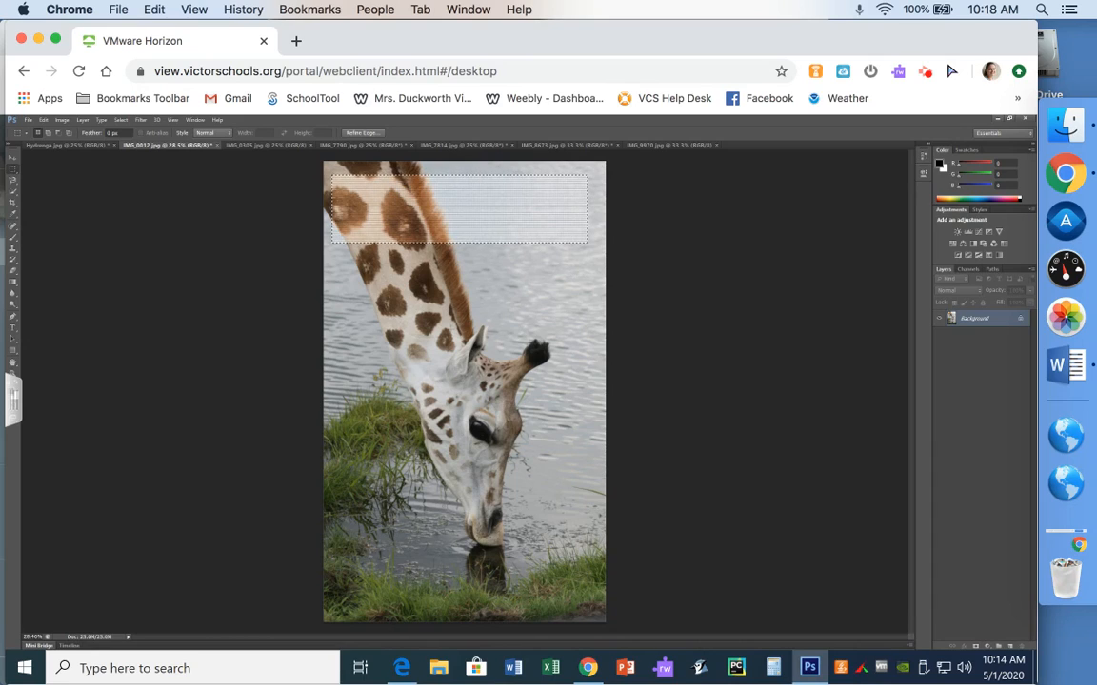
Select a 30 px feathered rectangle across the giraffe's neck and apply a Violet Photo Filter with increased density
left_click(453, 333)
left_click(107, 133)
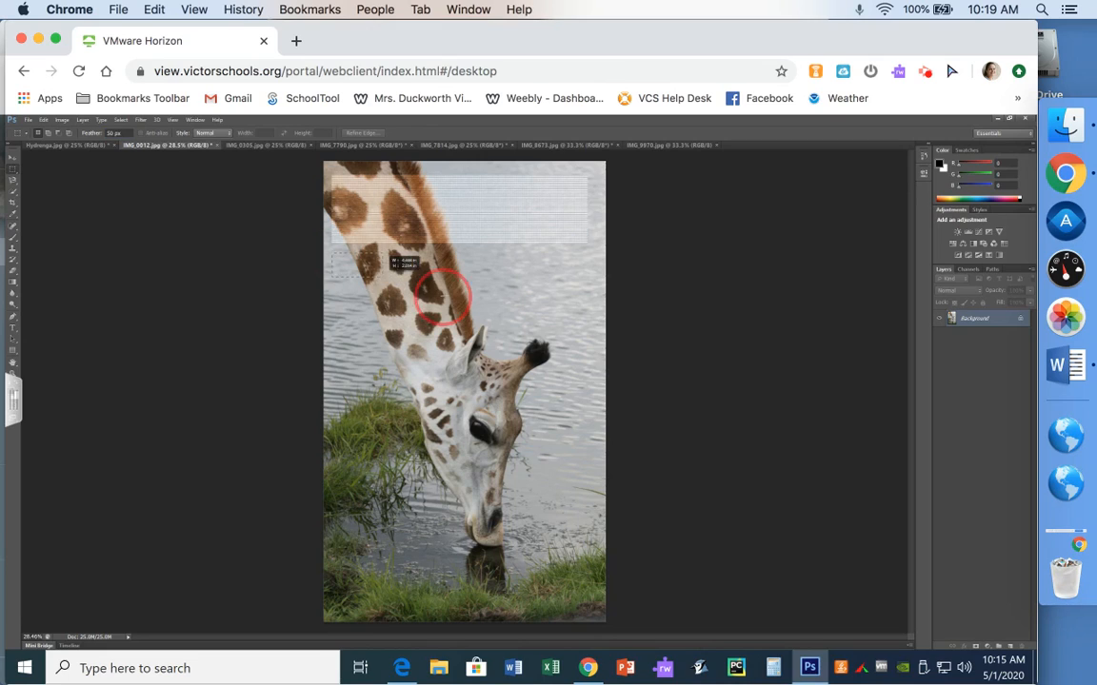
left_click_drag(332, 252, 585, 311)
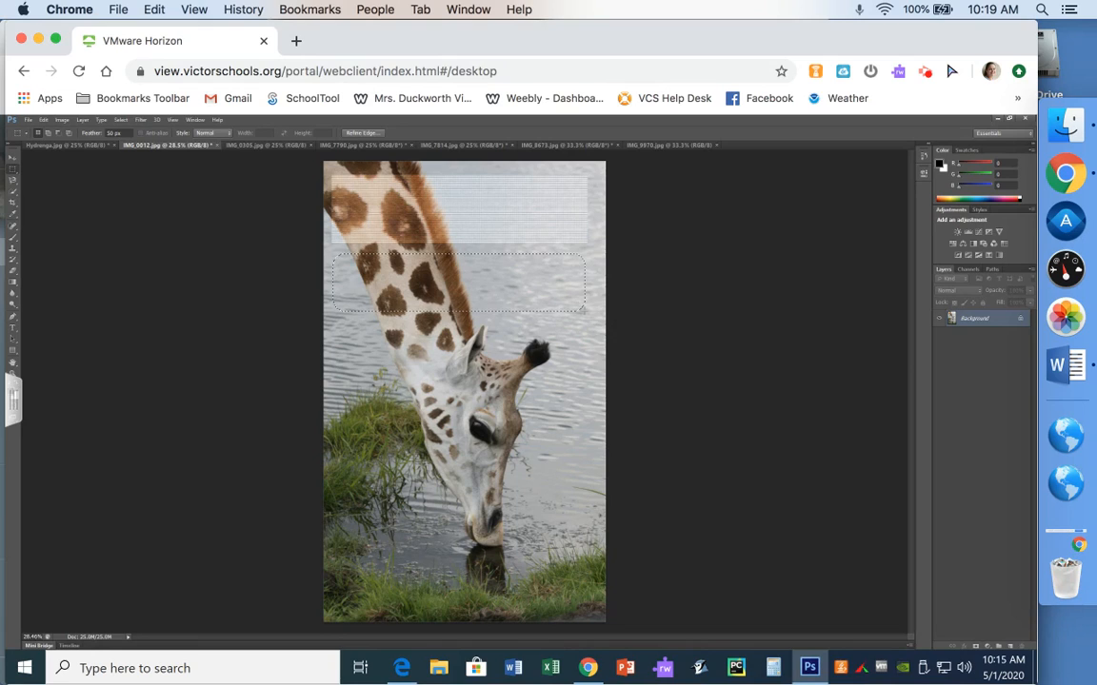
left_click(63, 121)
mouse_move(71, 157)
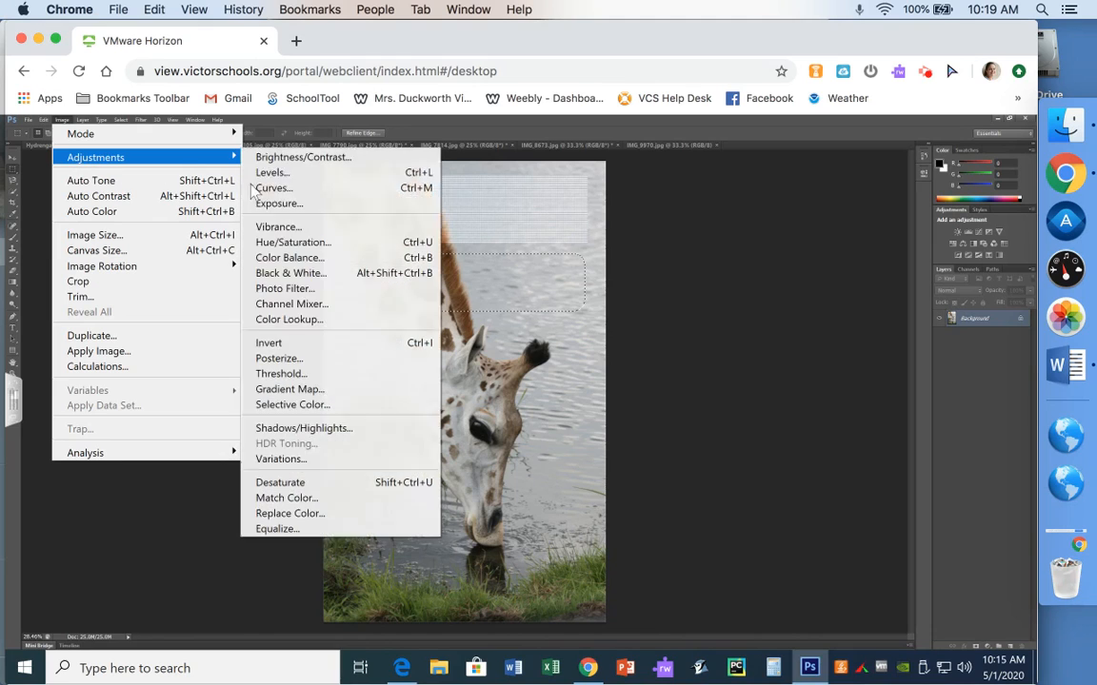
left_click(298, 295)
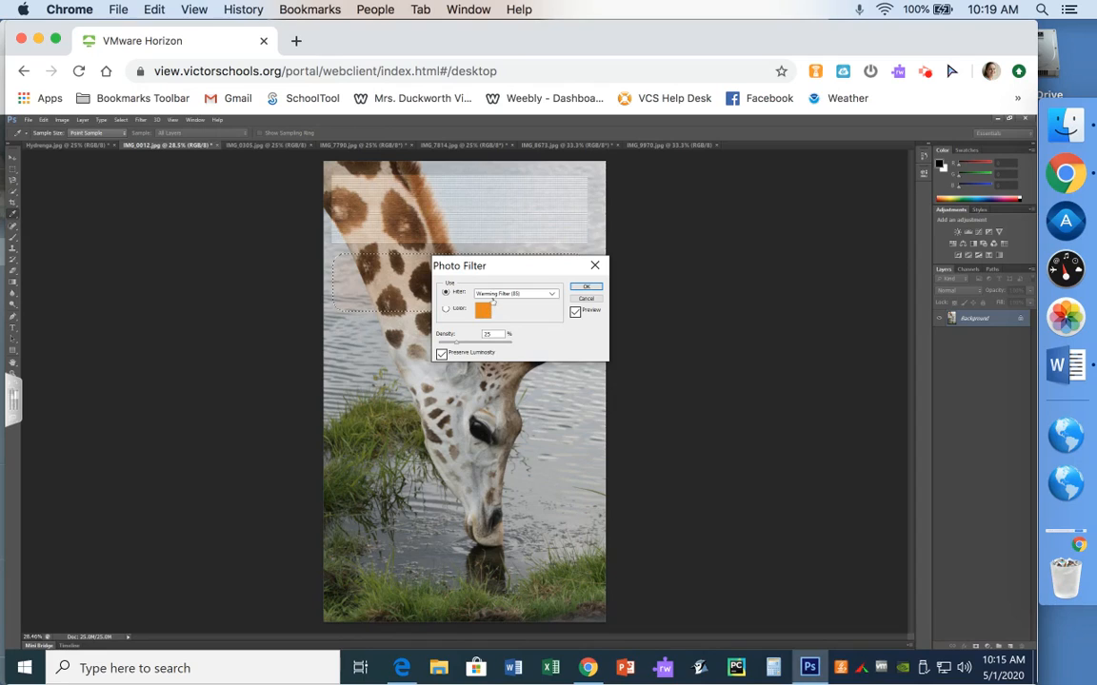
left_click(493, 295)
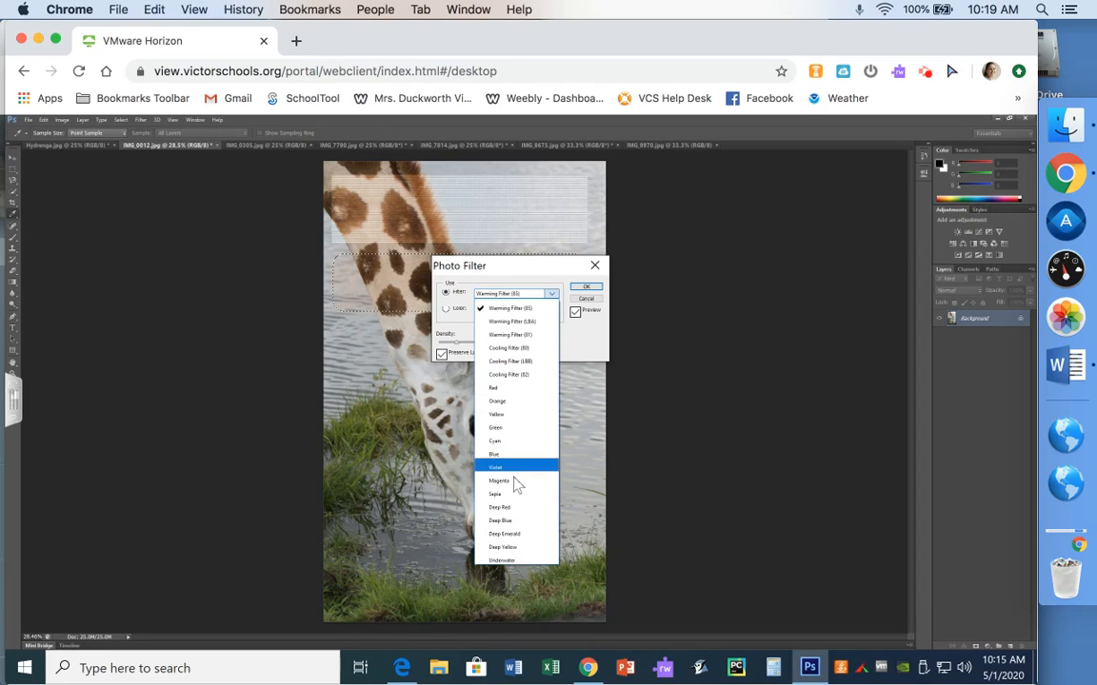
left_click(510, 467)
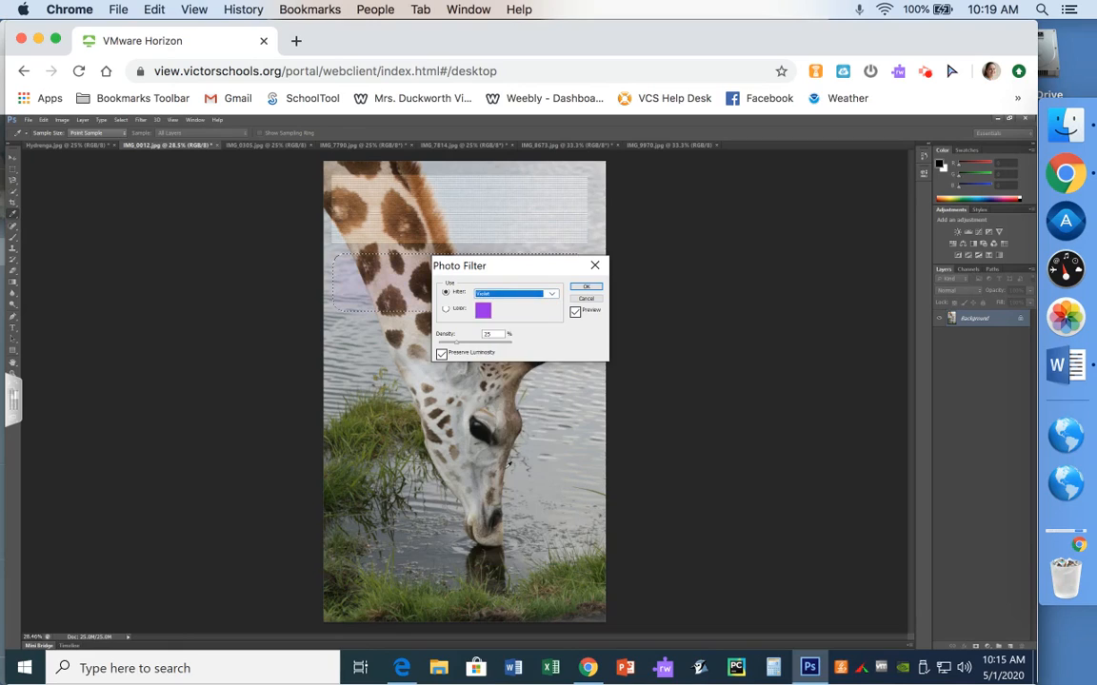
double_click(485, 335)
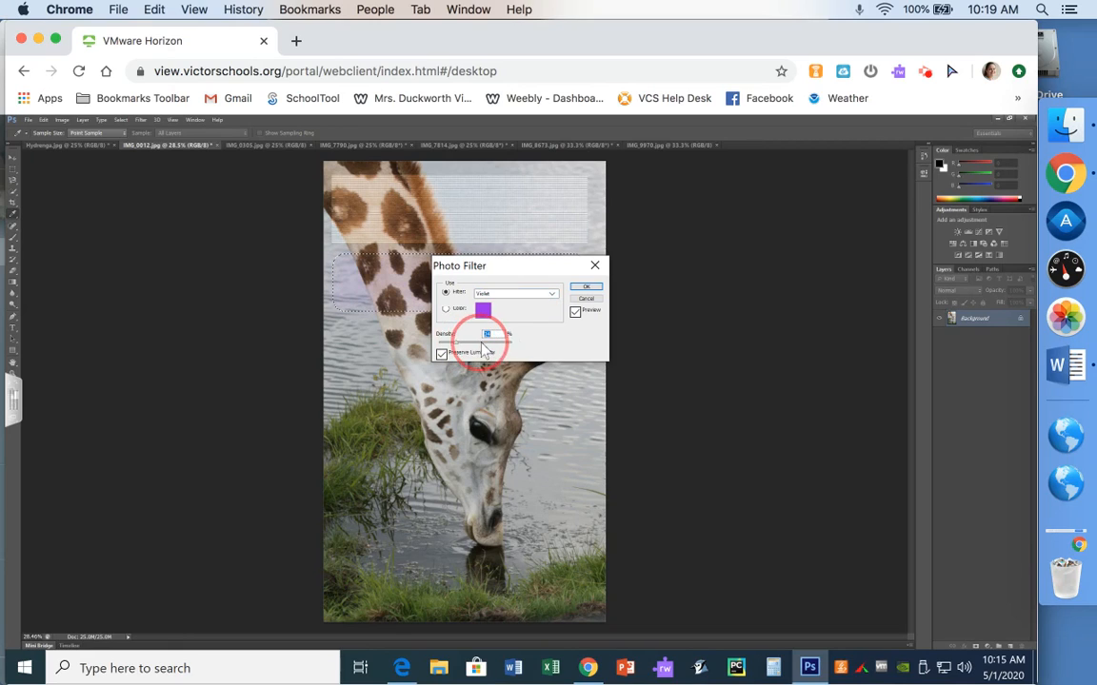
left_click_drag(482, 344, 491, 344)
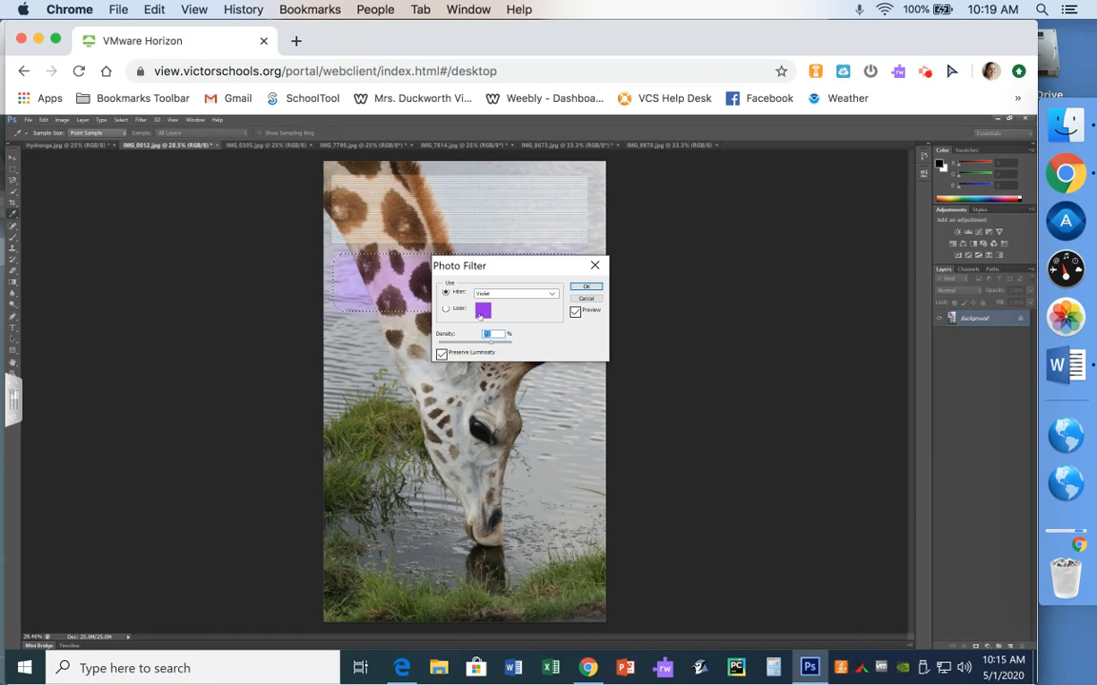
left_click(588, 289)
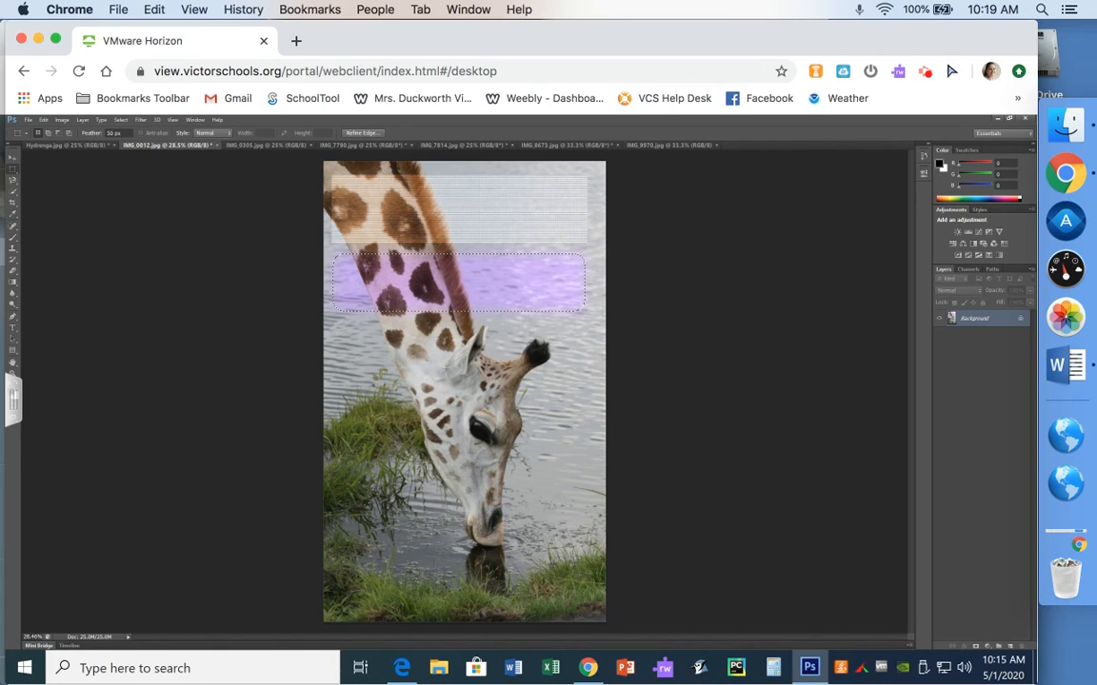
Fill a rectangular selection left of the giraffe's head with the background color, then undo the fill
left_click(436, 365)
left_click_drag(335, 327, 439, 430)
key("shift+F5")
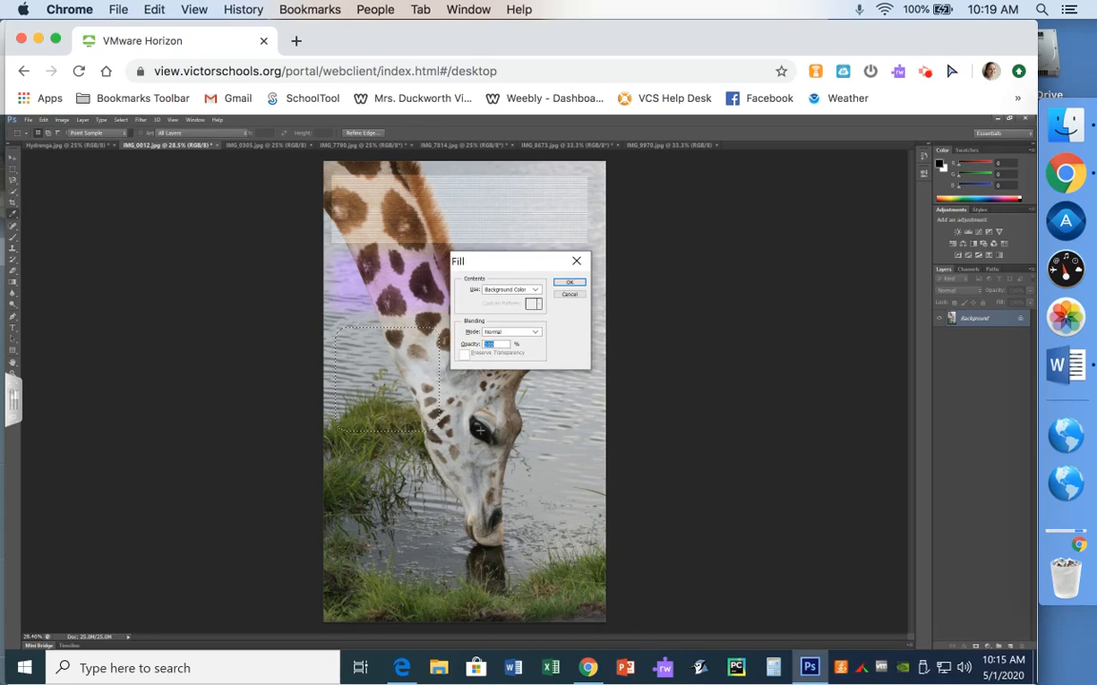
left_click(569, 284)
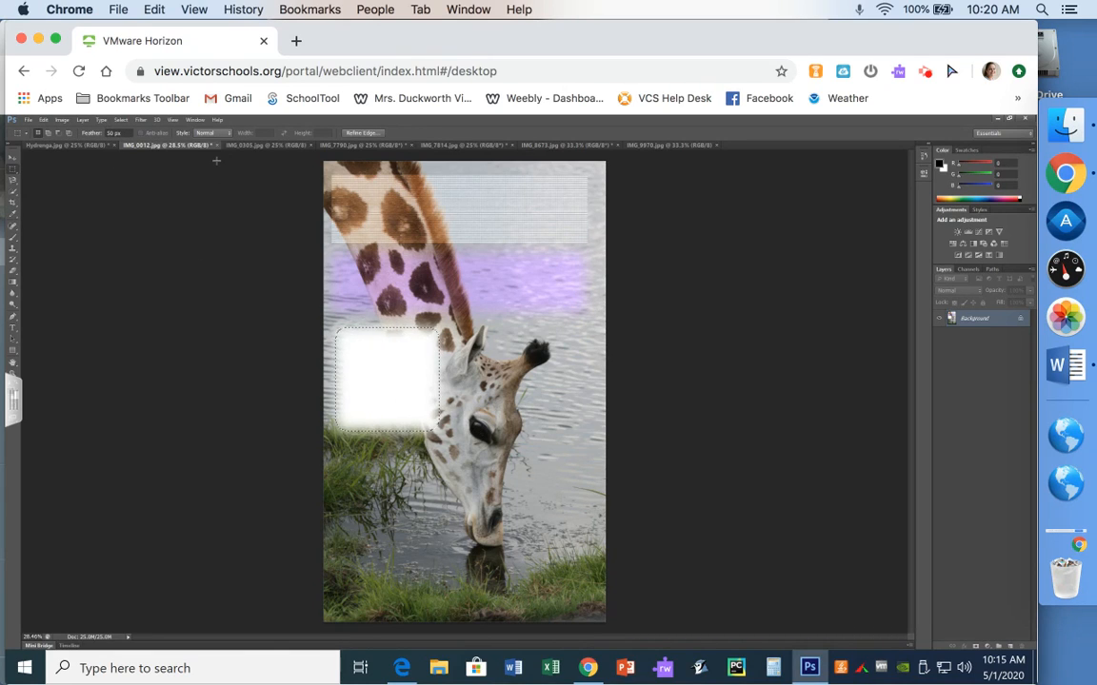
key("ctrl+z")
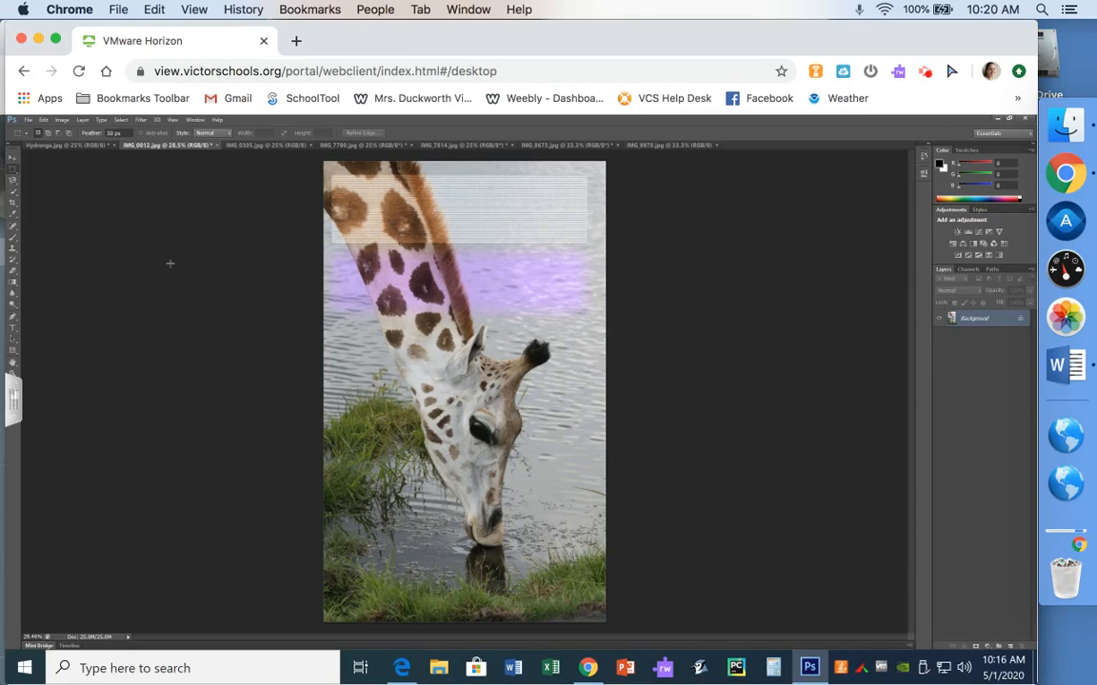
Set the feather to 0 px and fill a square selection left of the giraffe's head with the background color
left_click(98, 135)
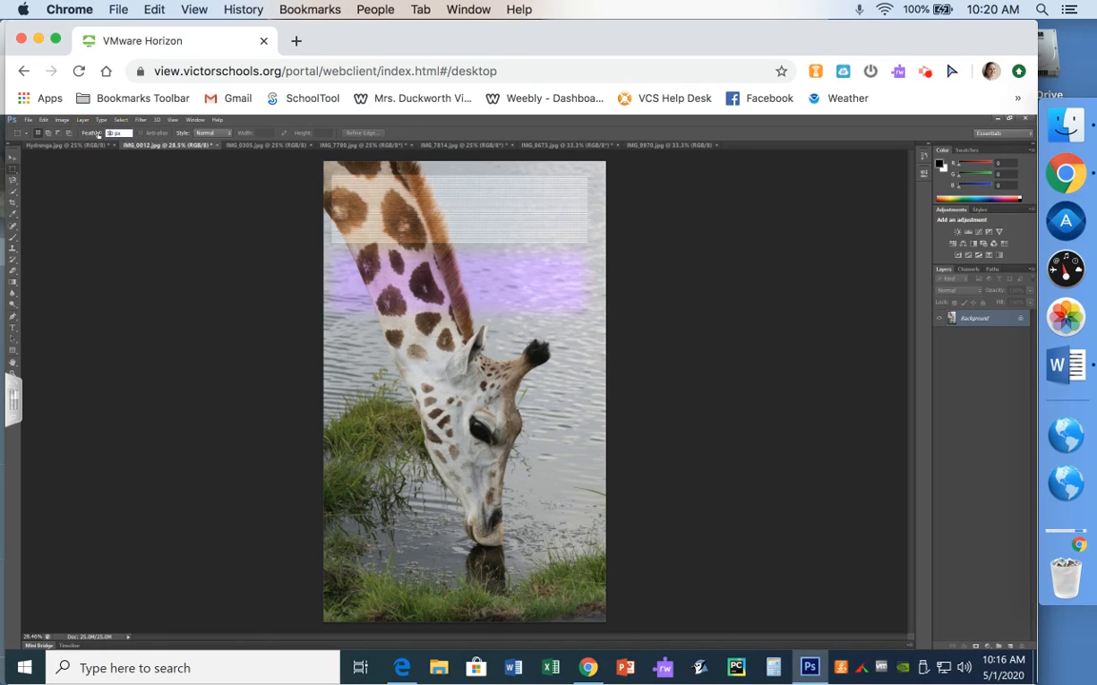
type("0")
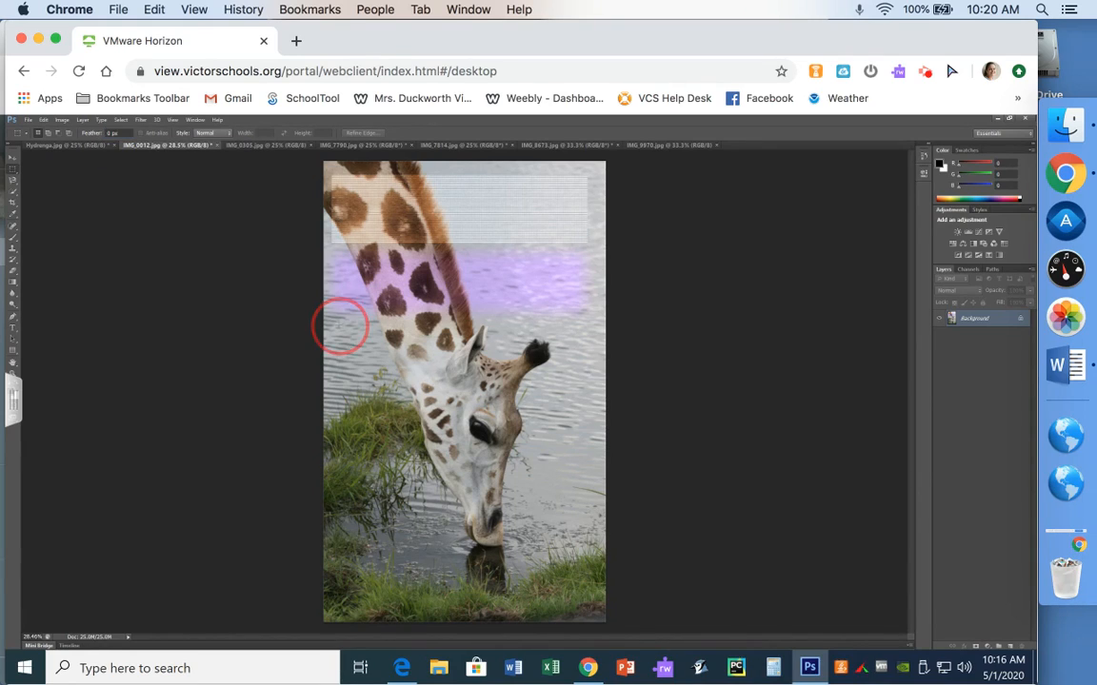
left_click_drag(341, 321, 438, 426)
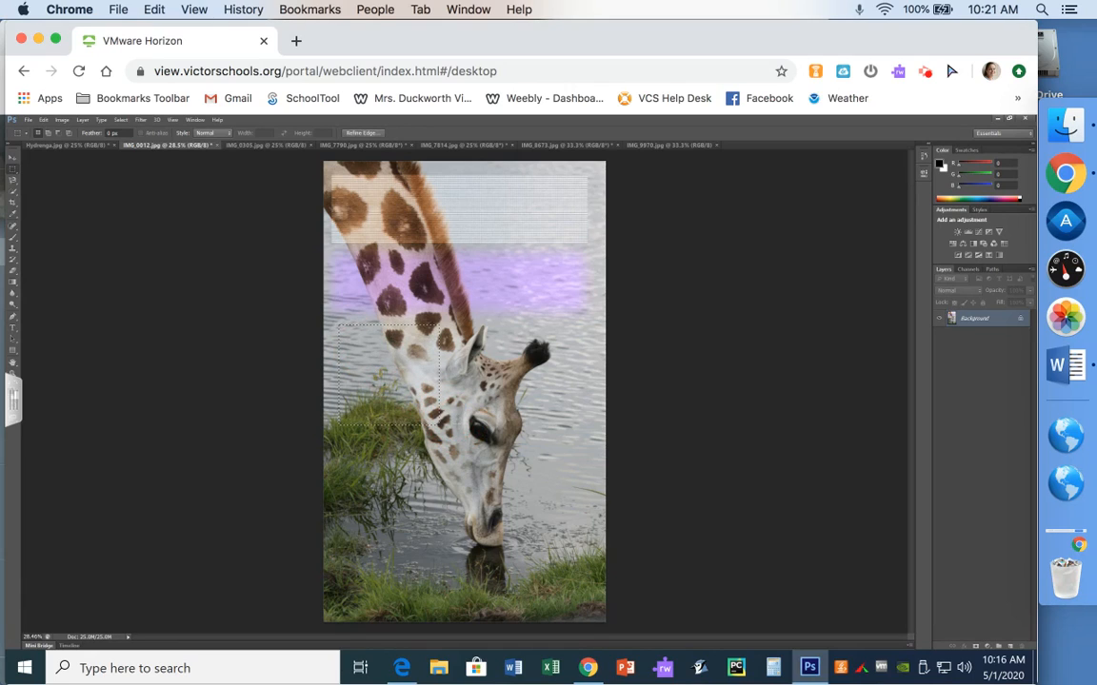
key("shift+BackSpace")
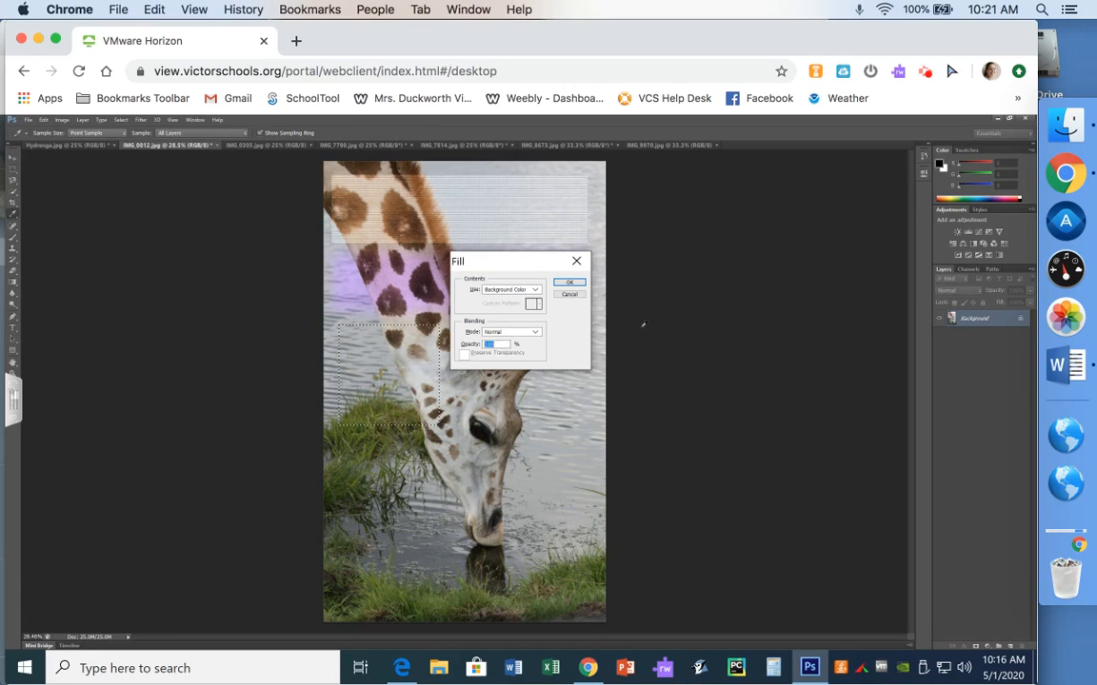
left_click(570, 282)
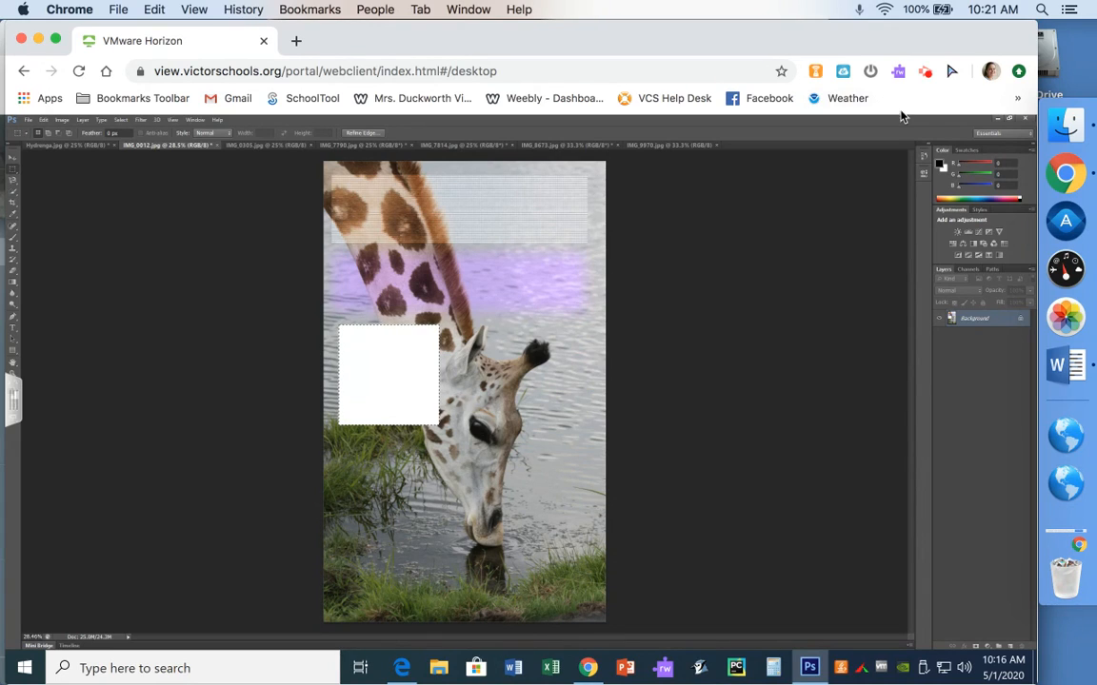
Revert the document history to the Photo Filter state to remove the white fill
left_click(924, 156)
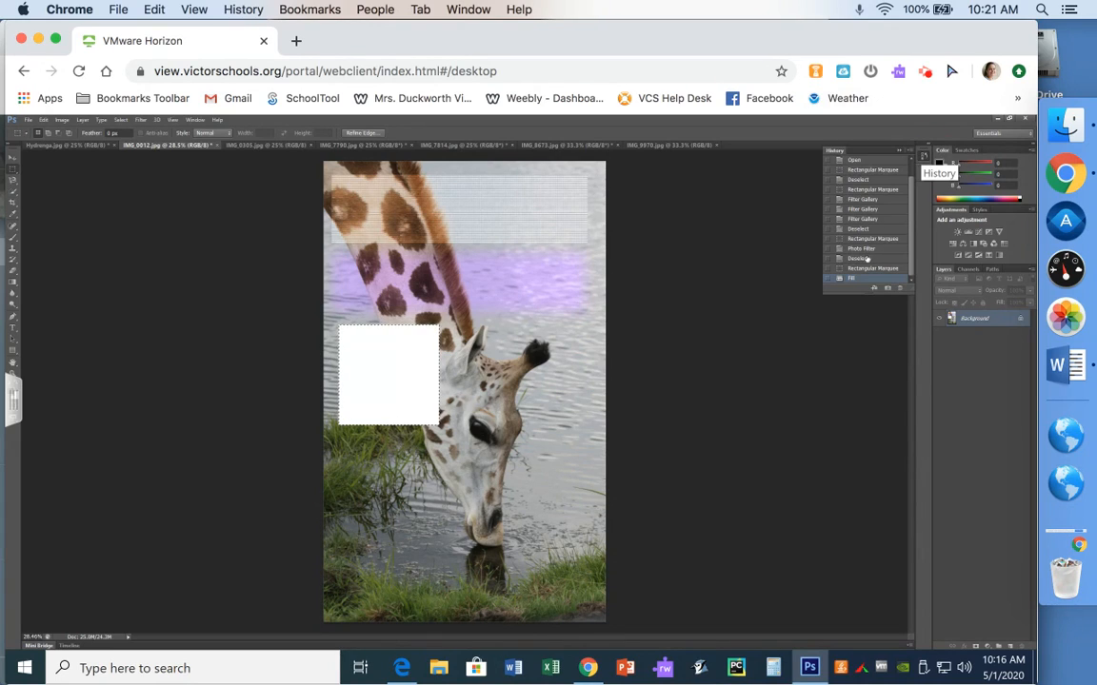
left_click(864, 261)
left_click(863, 249)
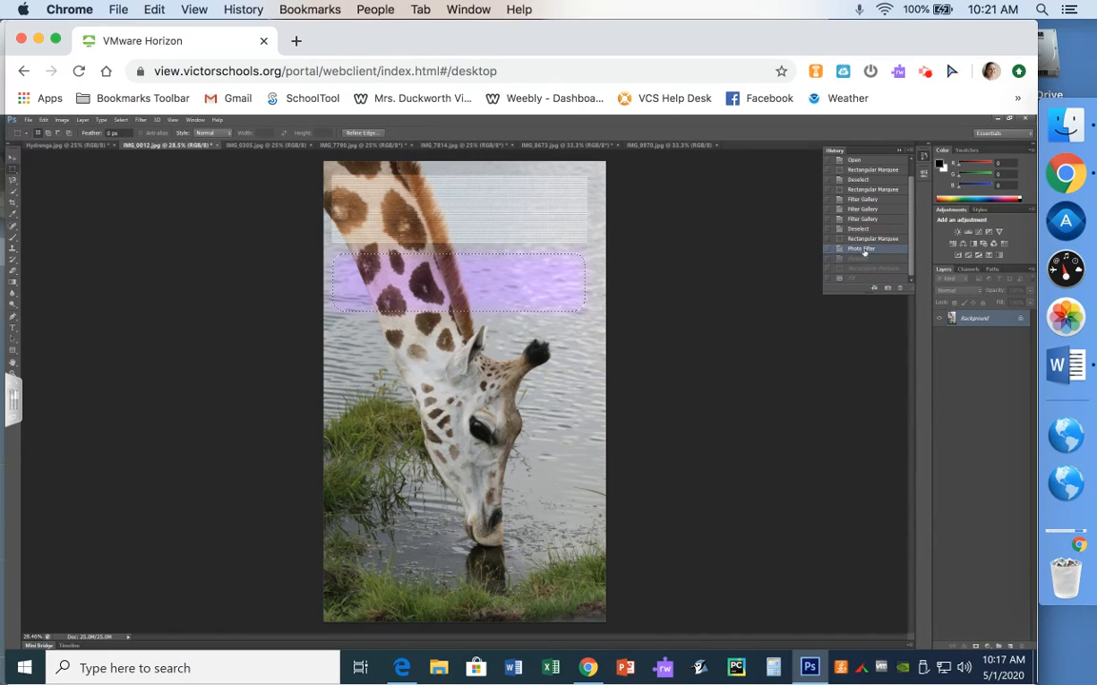
left_click(901, 152)
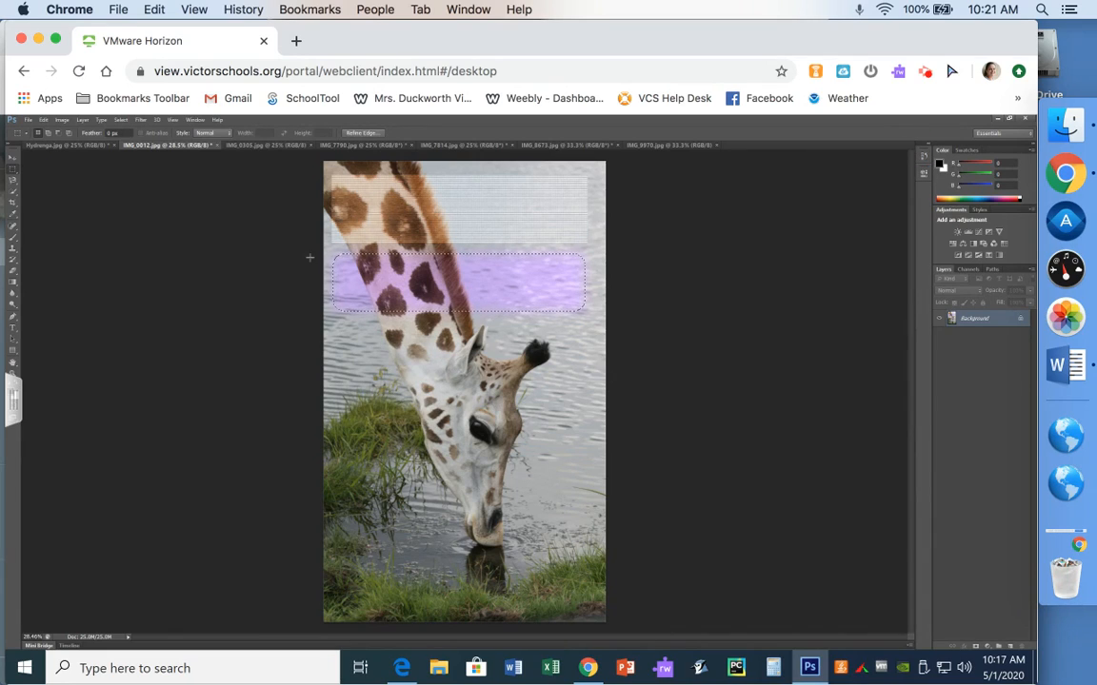
Draw a tall elliptical selection over the grass left of the head and apply a Gradient Map using the Blue, Yellow, Blue preset
left_click(265, 267)
left_click(13, 173)
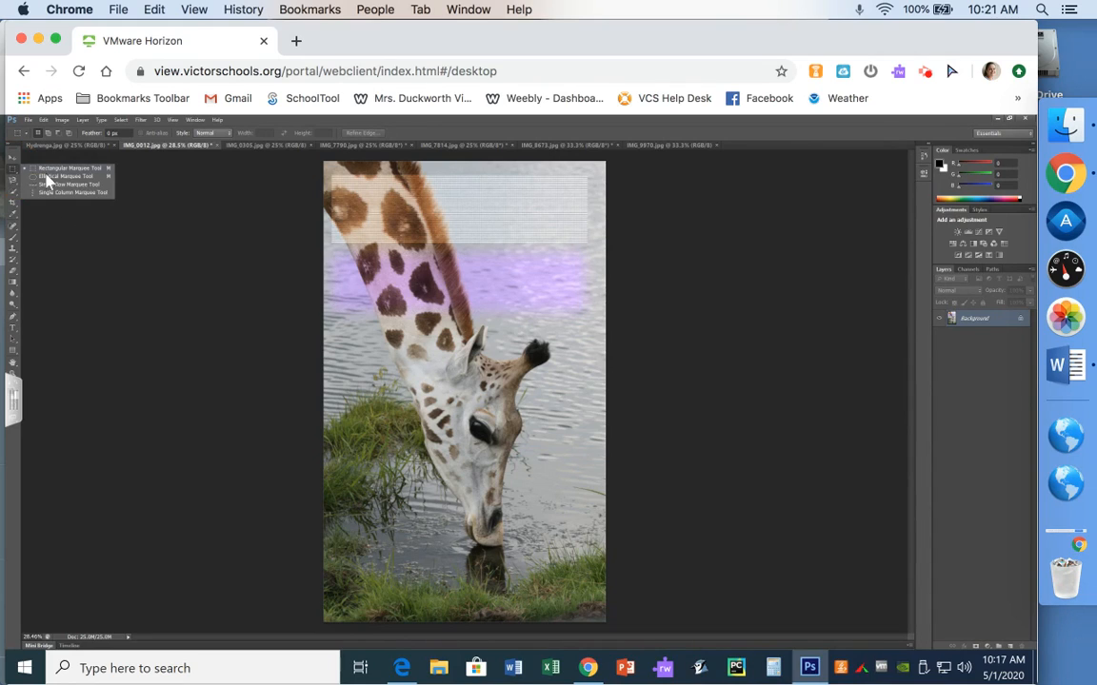
left_click(48, 182)
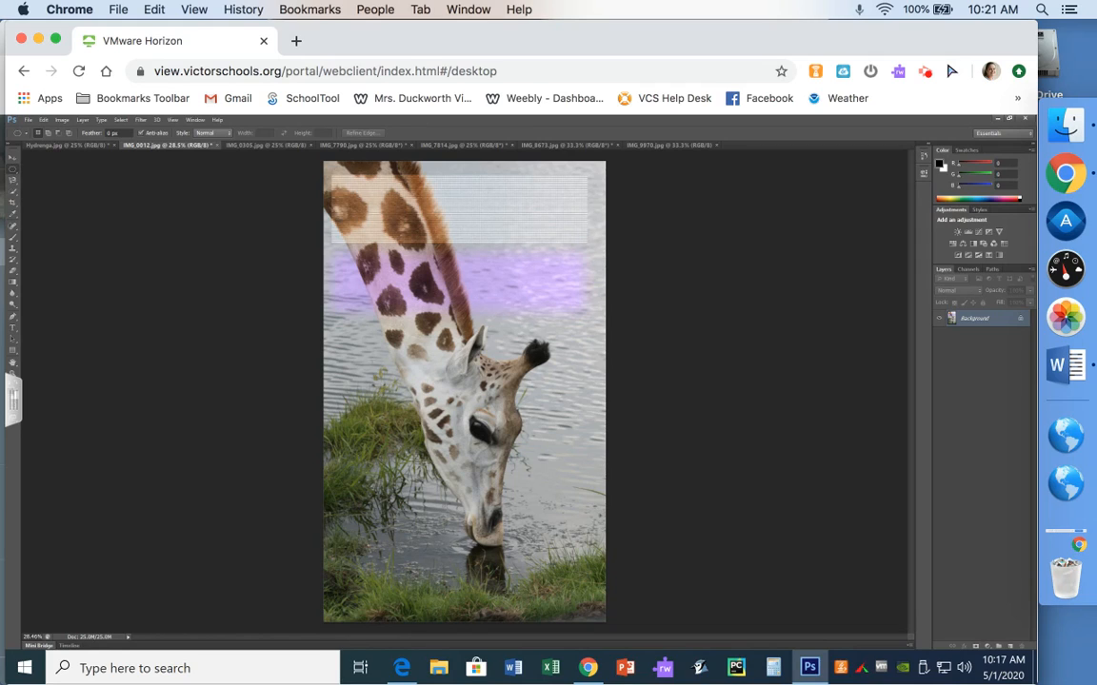
left_click_drag(317, 305, 446, 605)
left_click(62, 120)
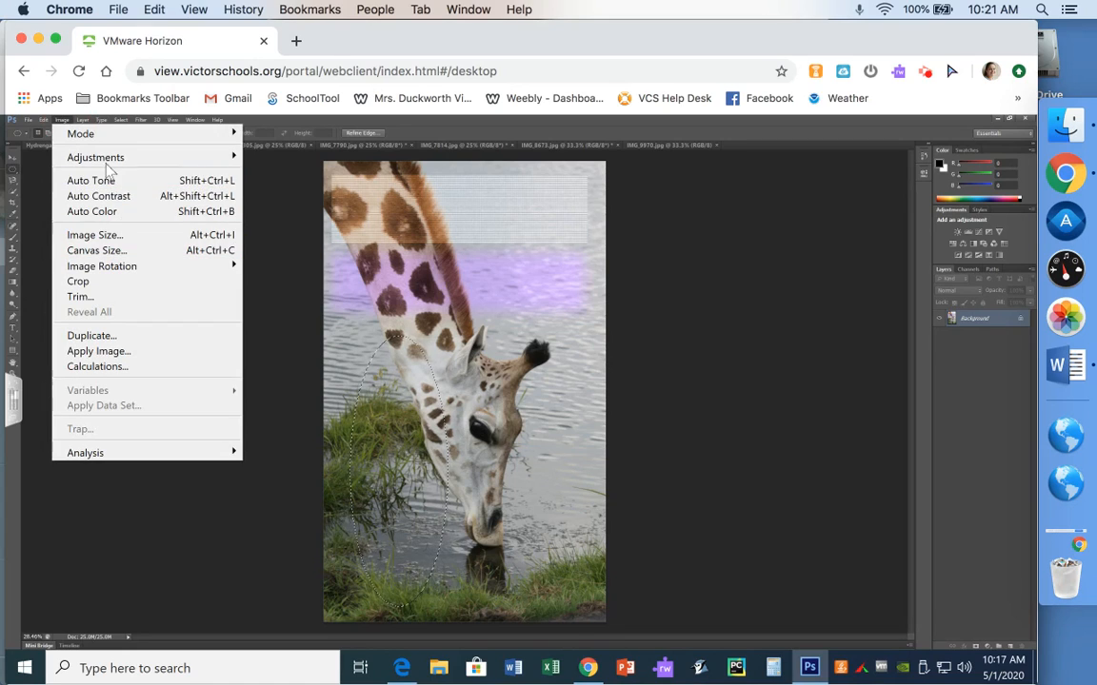
mouse_move(105, 158)
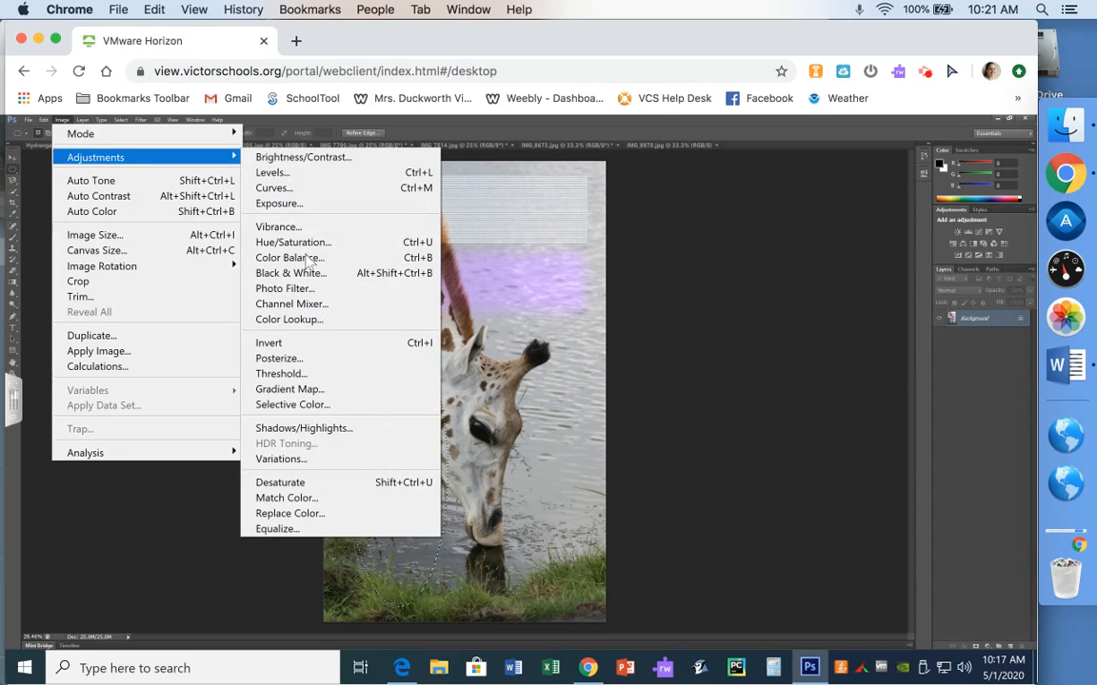
left_click(304, 392)
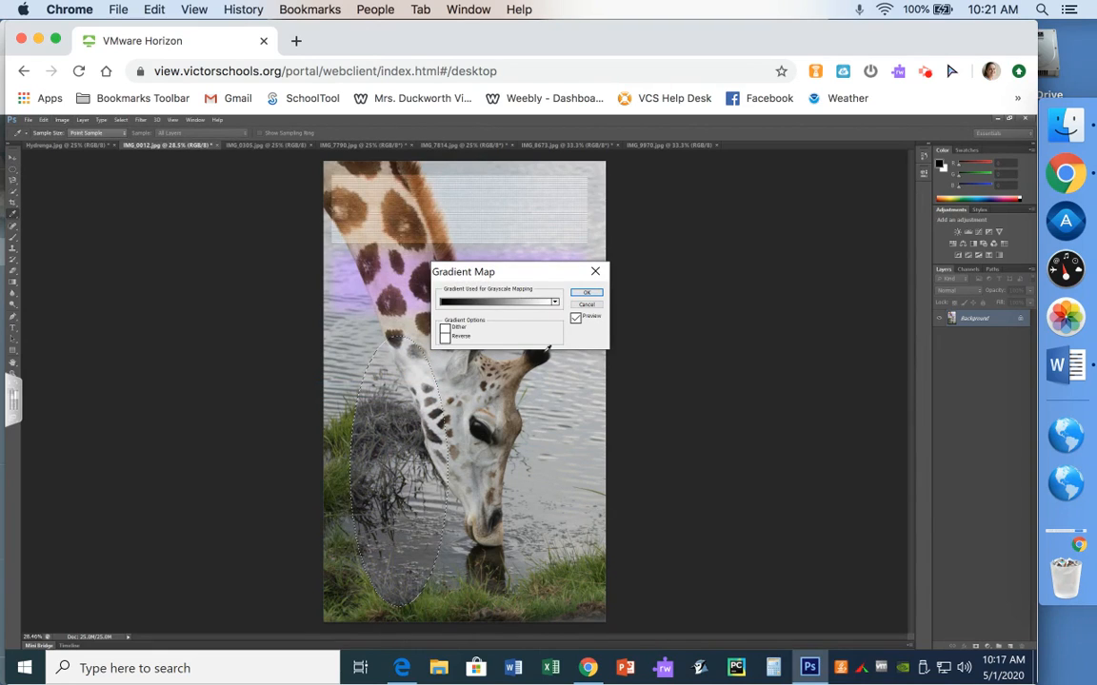
left_click(466, 303)
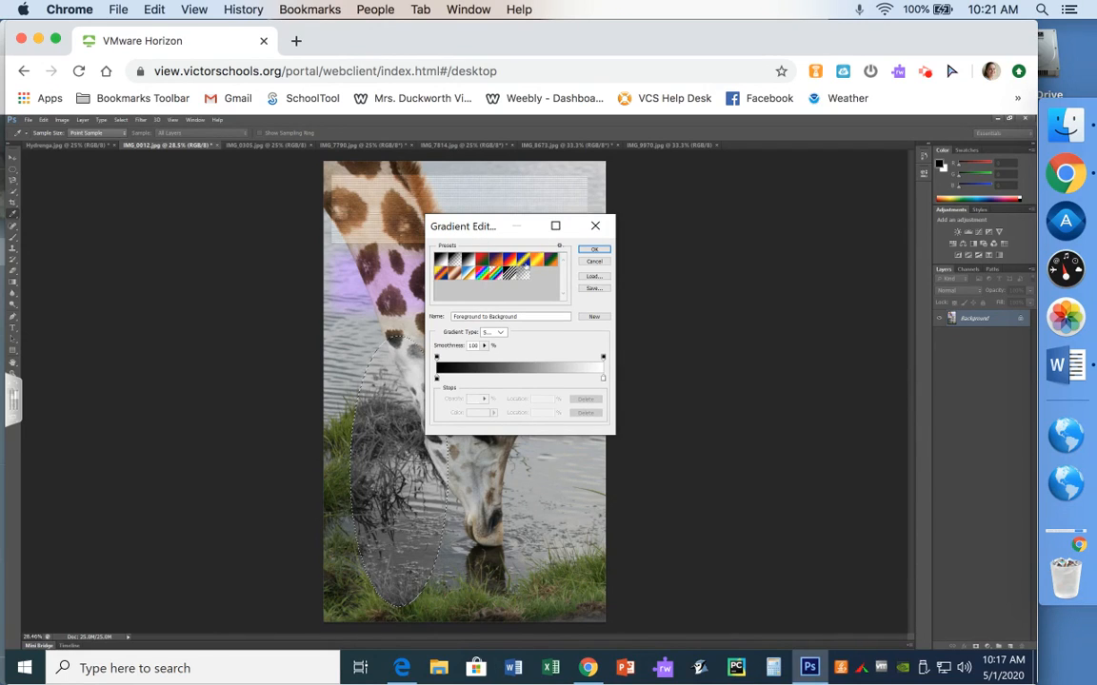
left_click(523, 269)
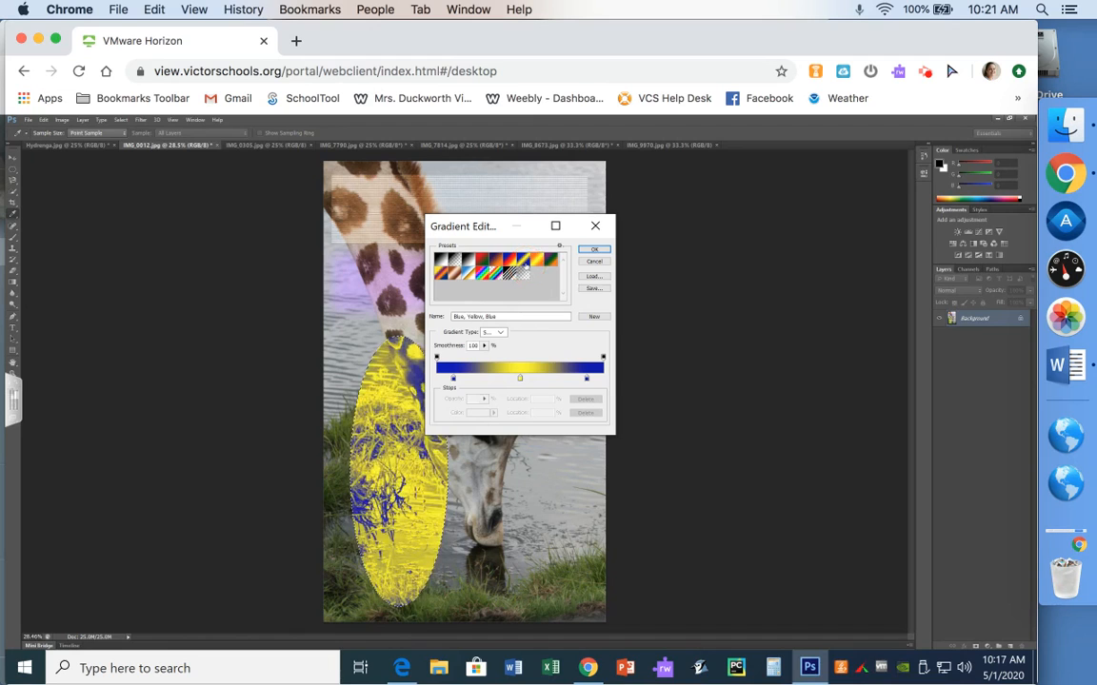
left_click(593, 249)
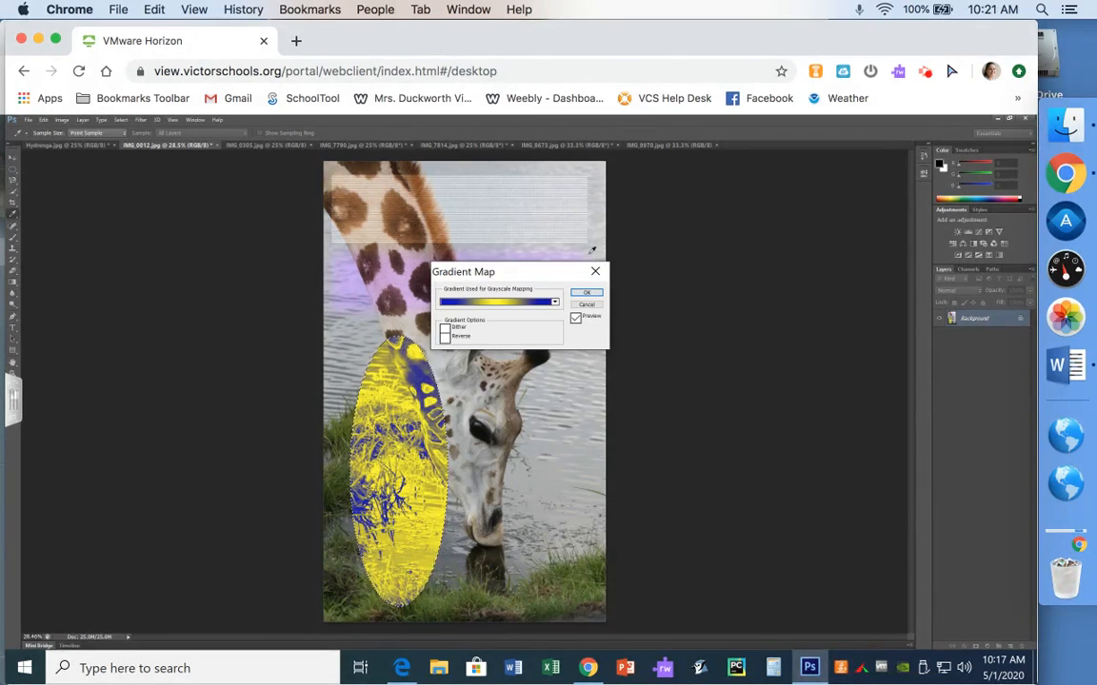
left_click(586, 292)
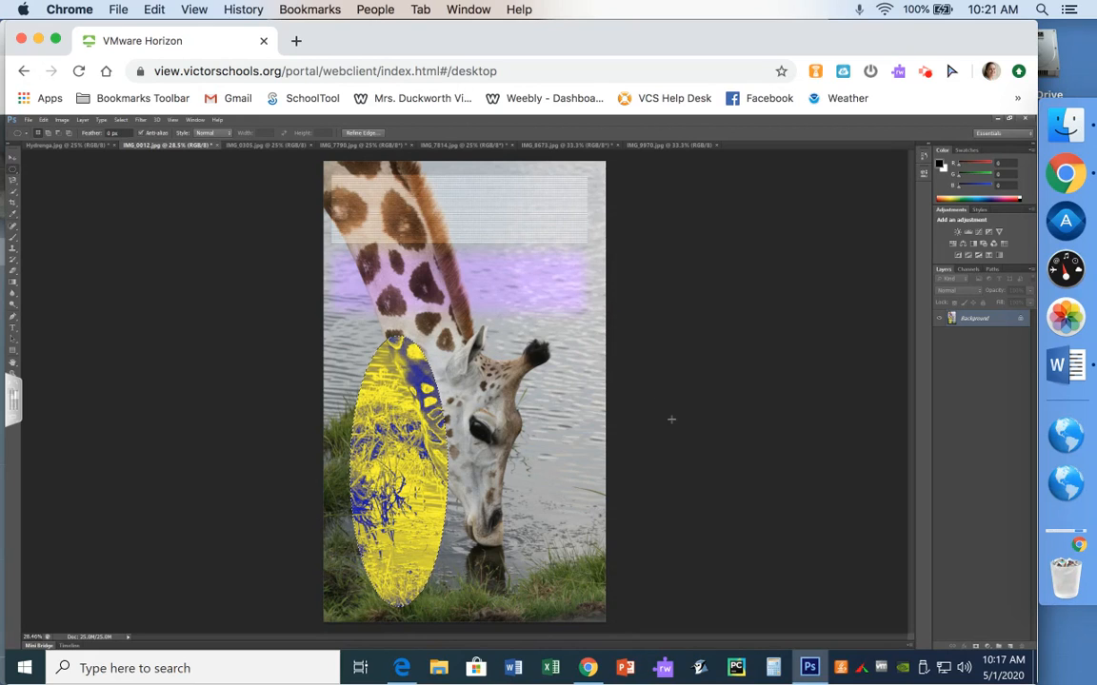
Draw a 20 px feathered elliptical selection around the giraffe's face and apply a Threshold adjustment to it
left_click(671, 419)
double_click(111, 134)
type("20")
left_click_drag(471, 354, 571, 506)
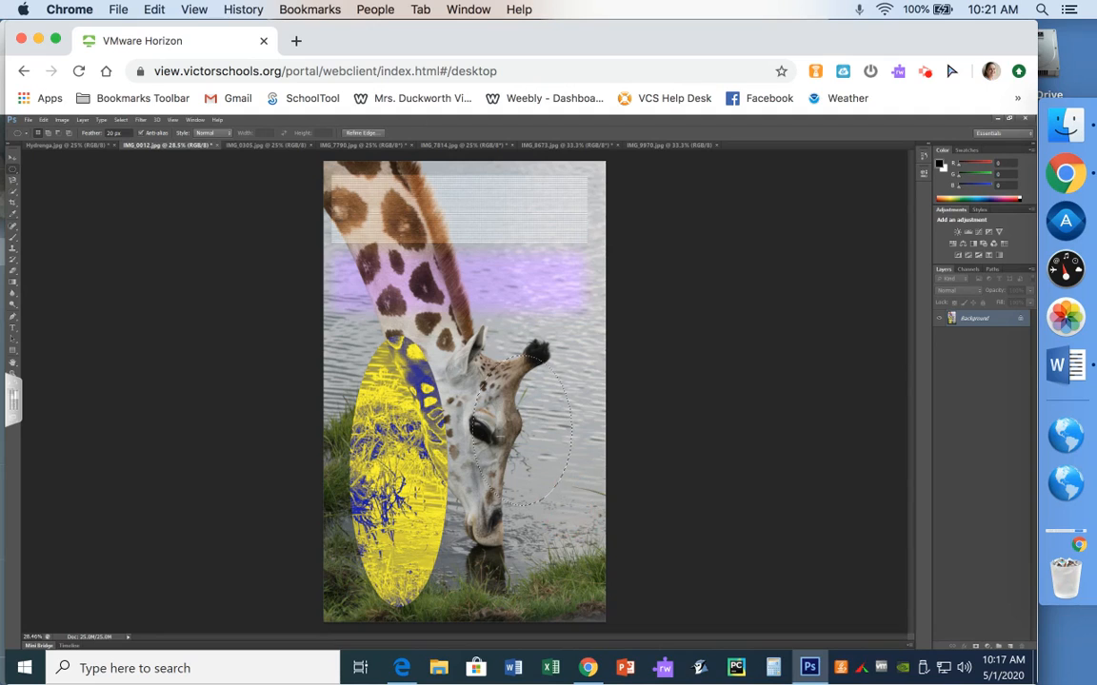
left_click(62, 120)
mouse_move(83, 162)
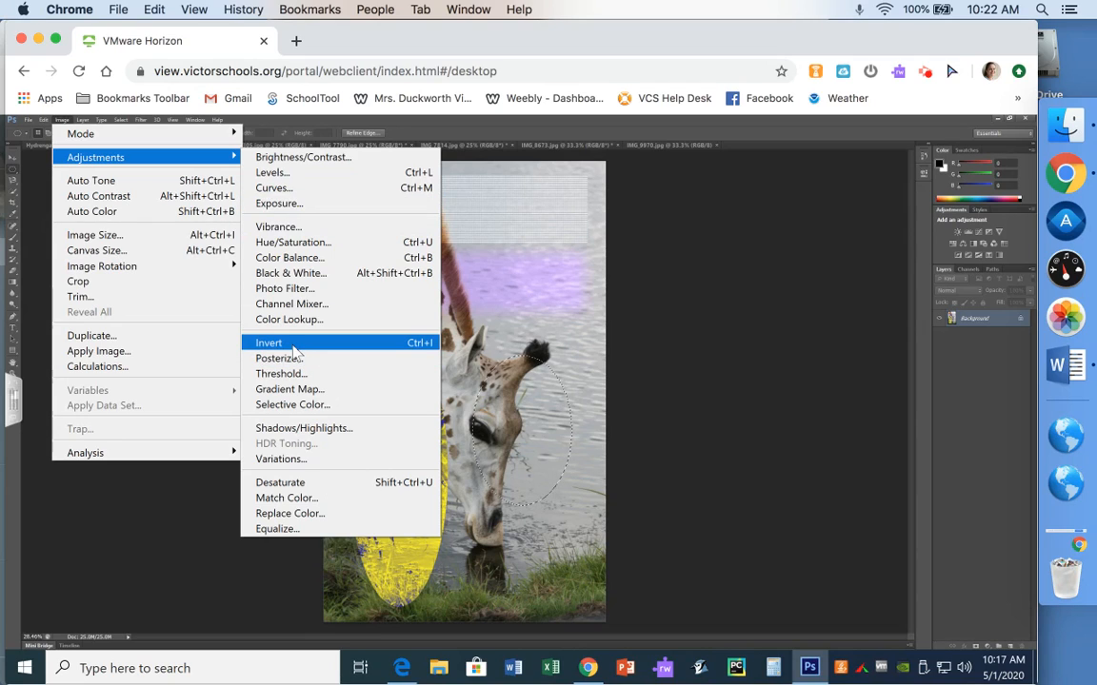
left_click(279, 373)
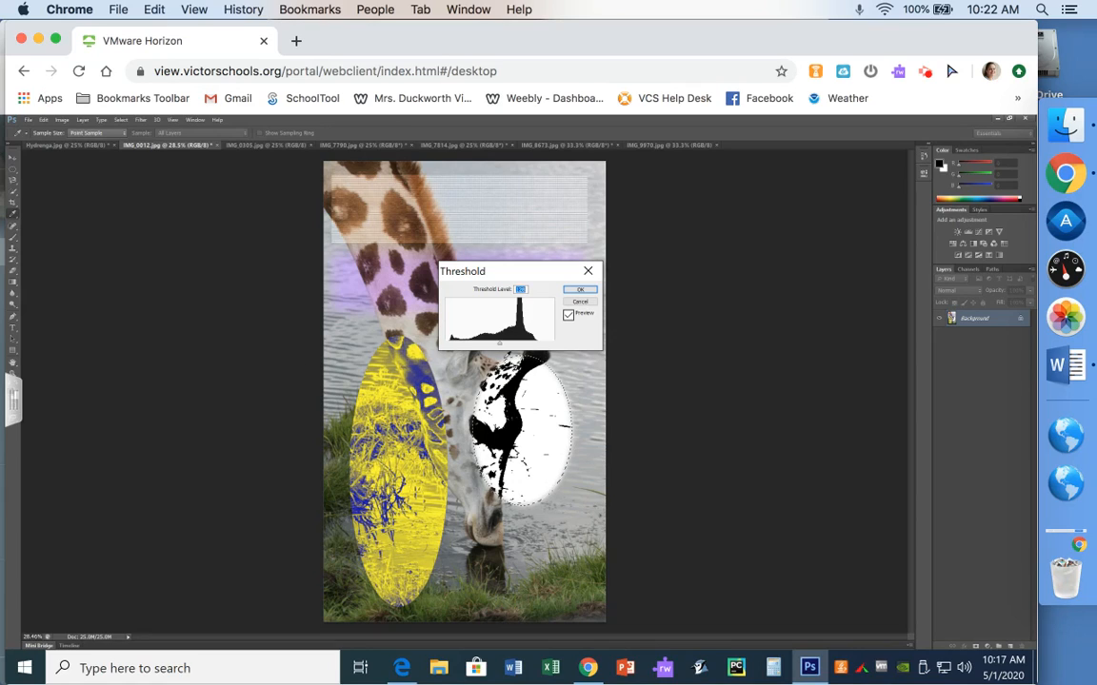
mouse_move(501, 345)
left_mouse_down()
mouse_move(483, 347)
mouse_move(502, 348)
left_mouse_up()
left_click(580, 290)
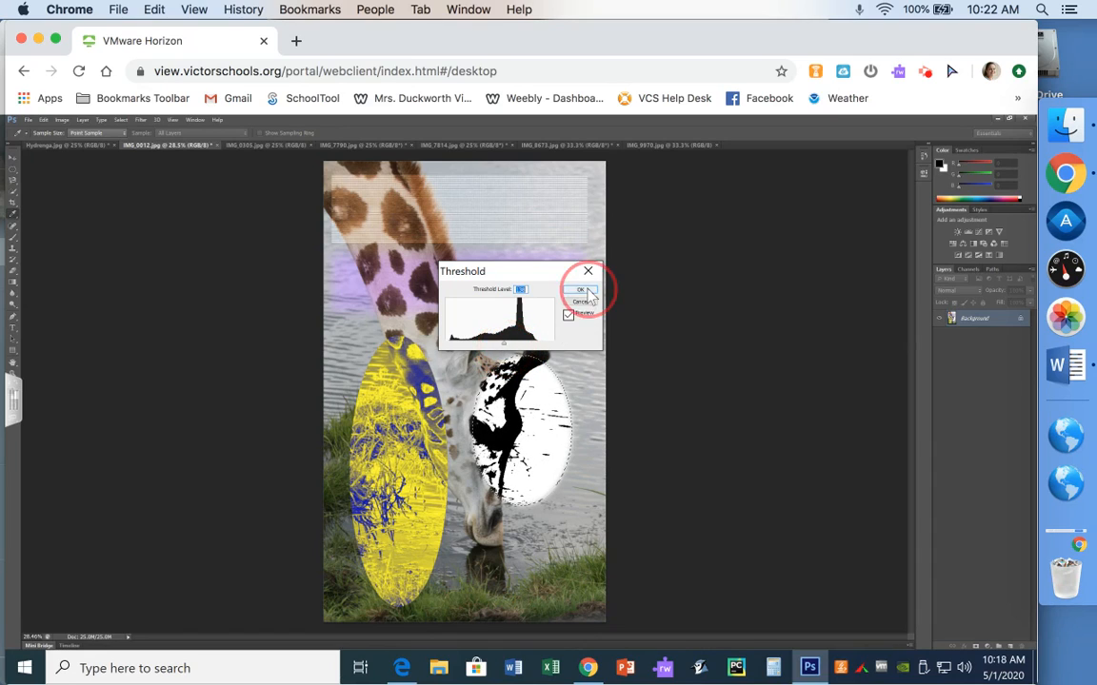
Confirm the Threshold adjustment on the feathered face selection
left_click(683, 285)
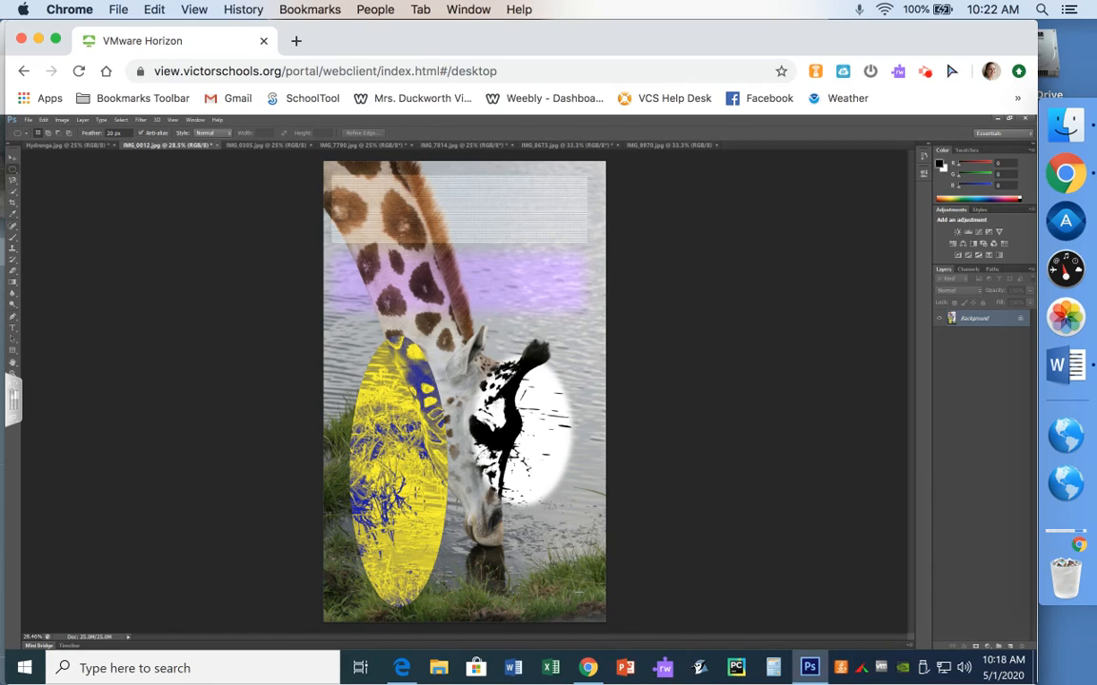
Fill a circular selection below the giraffe's face with the background color, then revert the history to remove the fill
left_click_drag(584, 598, 391, 441)
key("shift+F5")
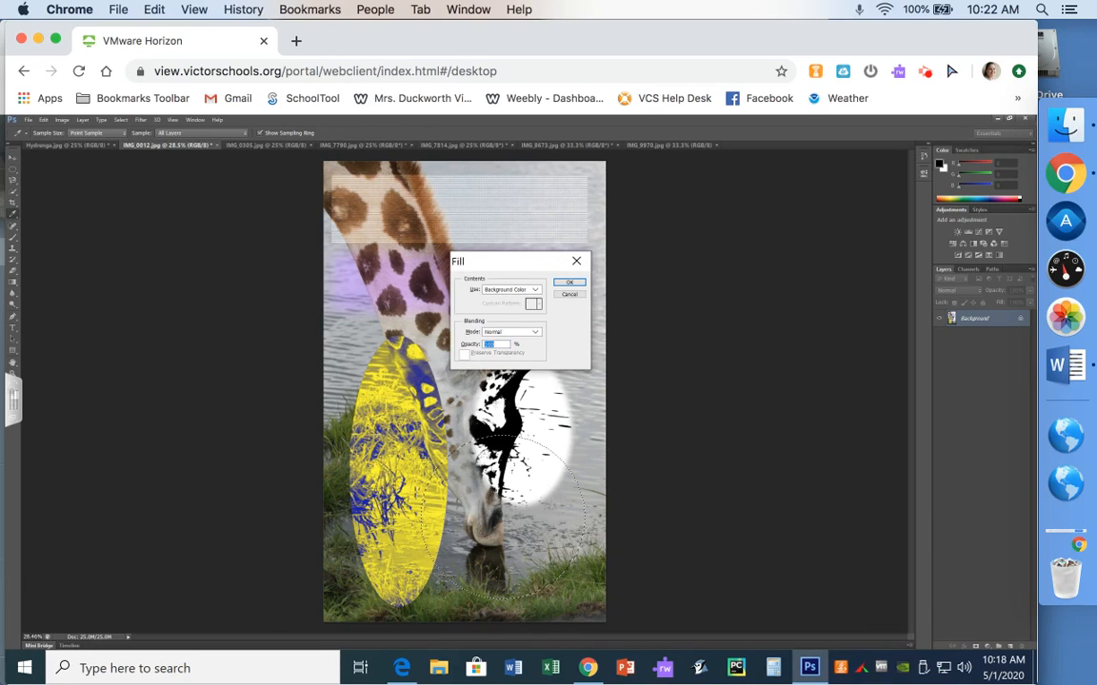
left_click(568, 282)
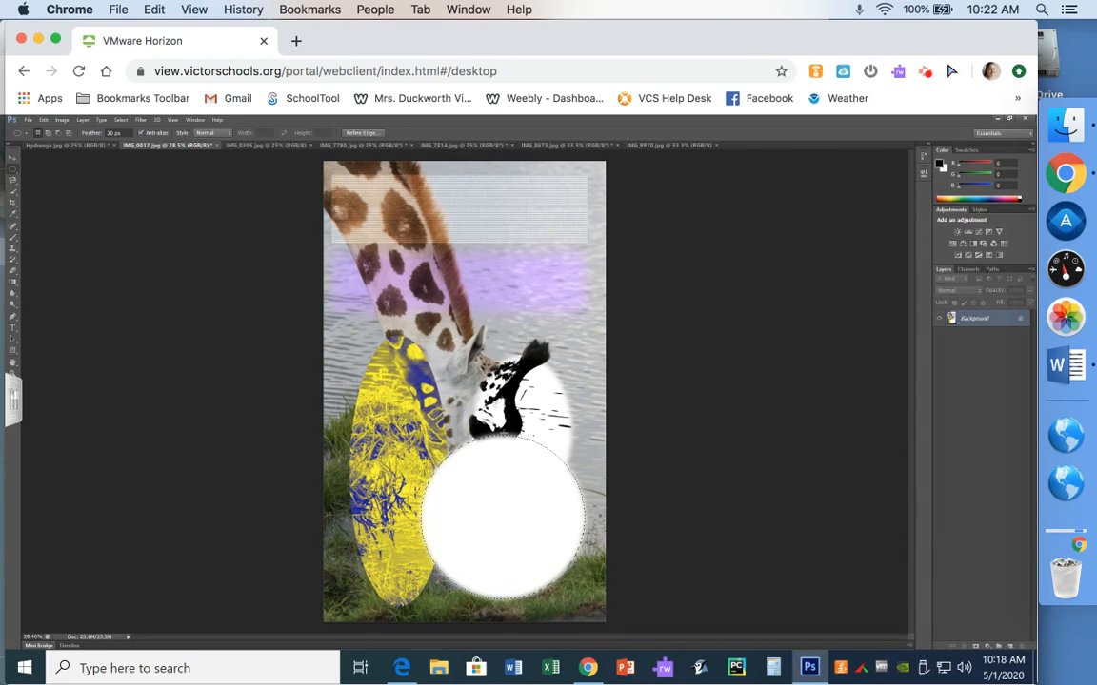
left_click(799, 239)
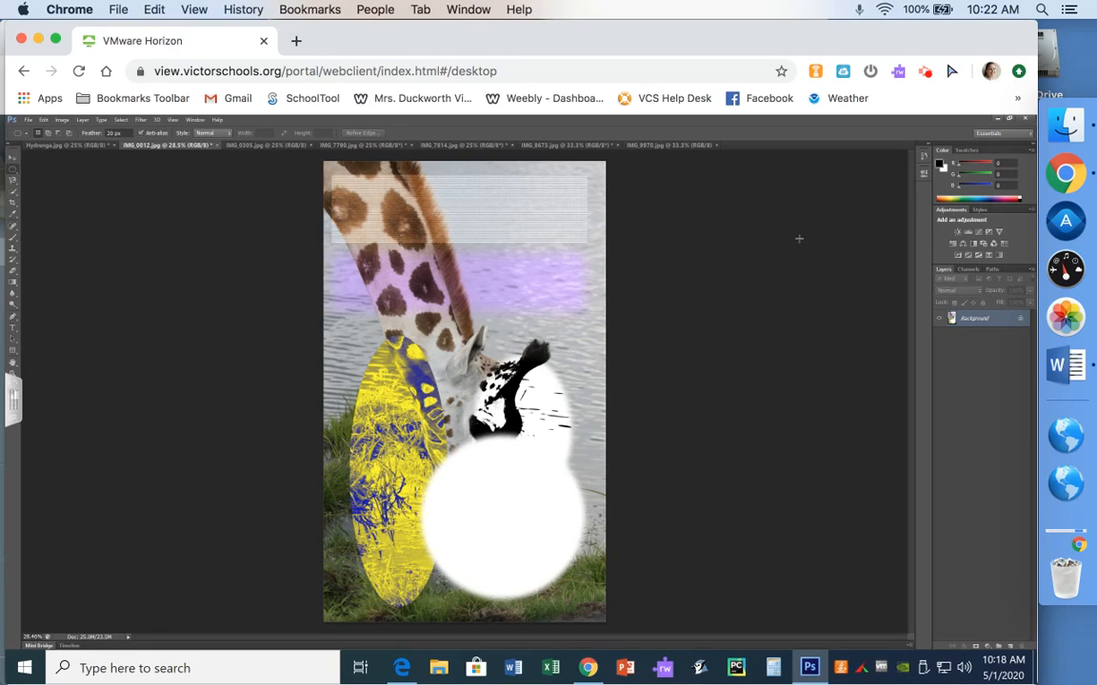
left_click(924, 155)
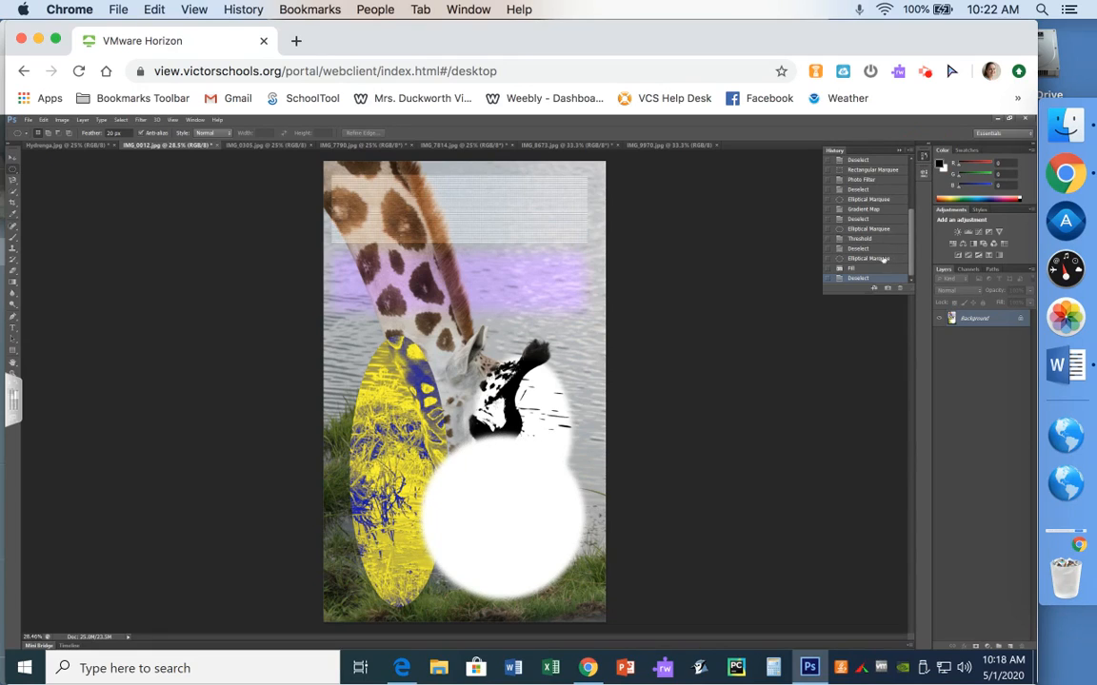
left_click(874, 249)
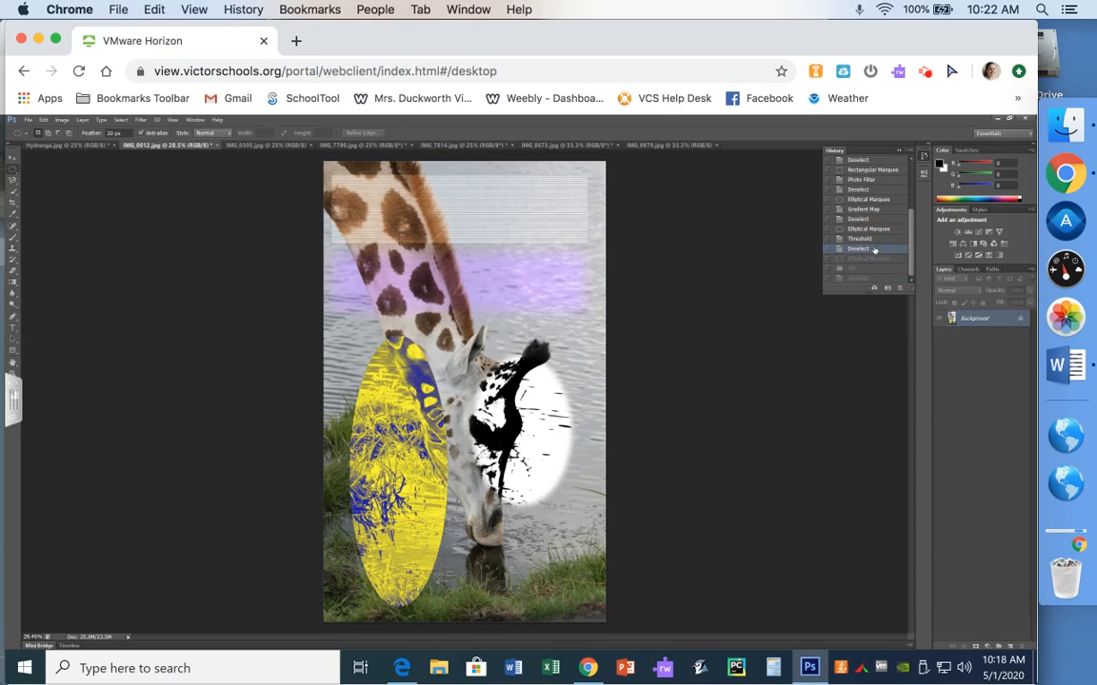
left_click(897, 153)
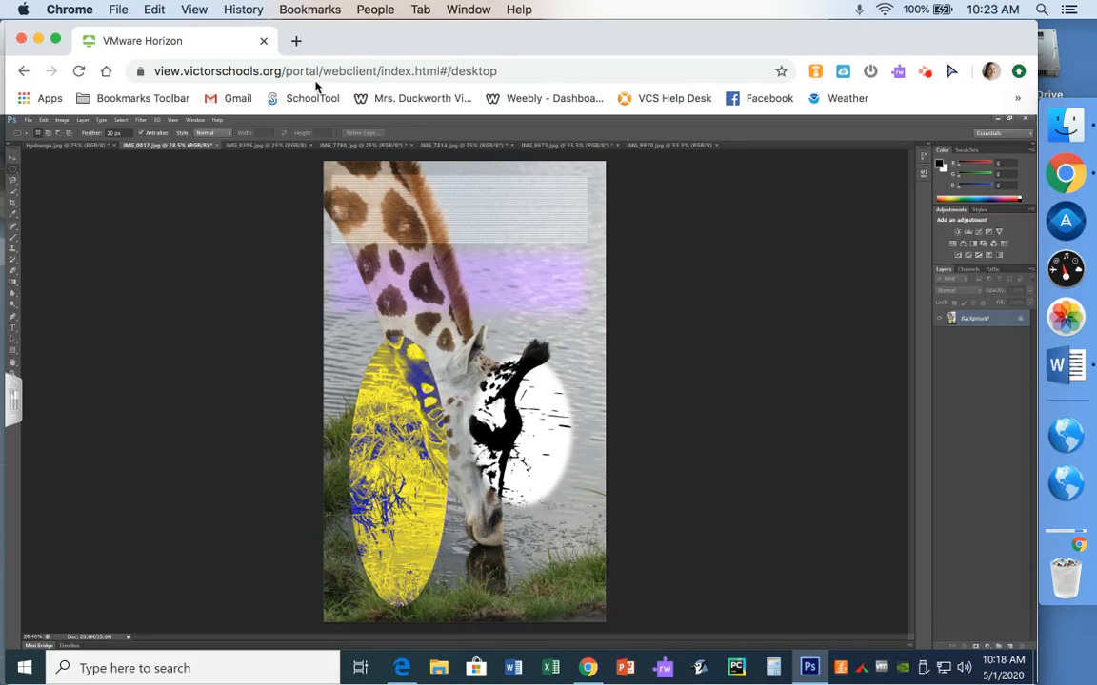
left_click(61, 120)
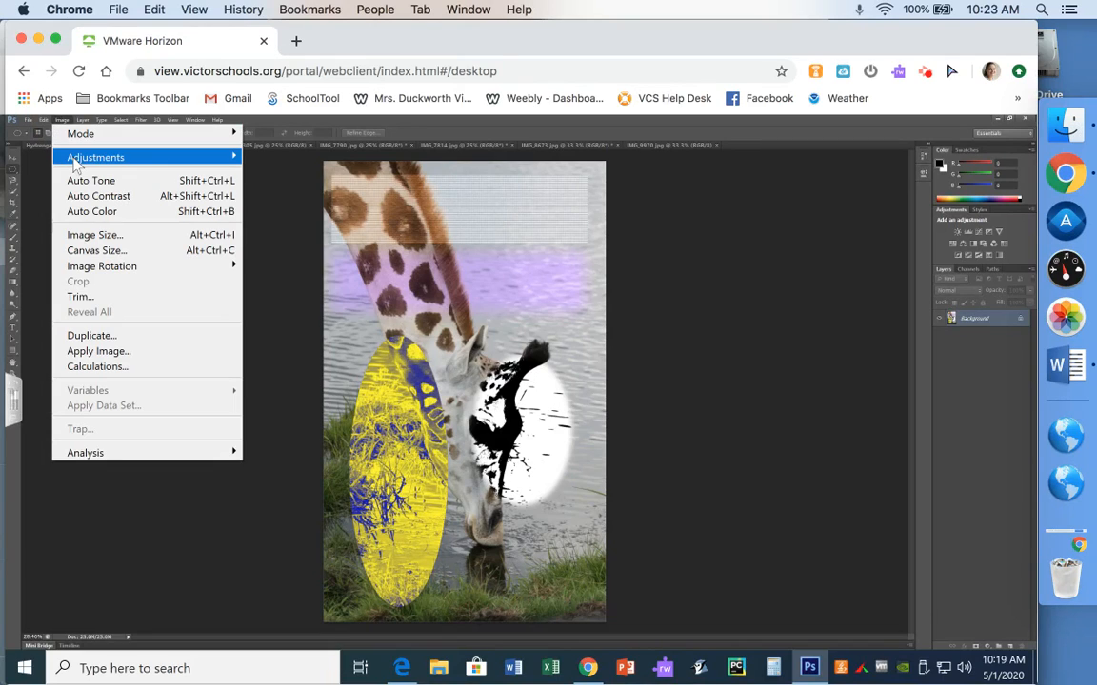
mouse_move(114, 159)
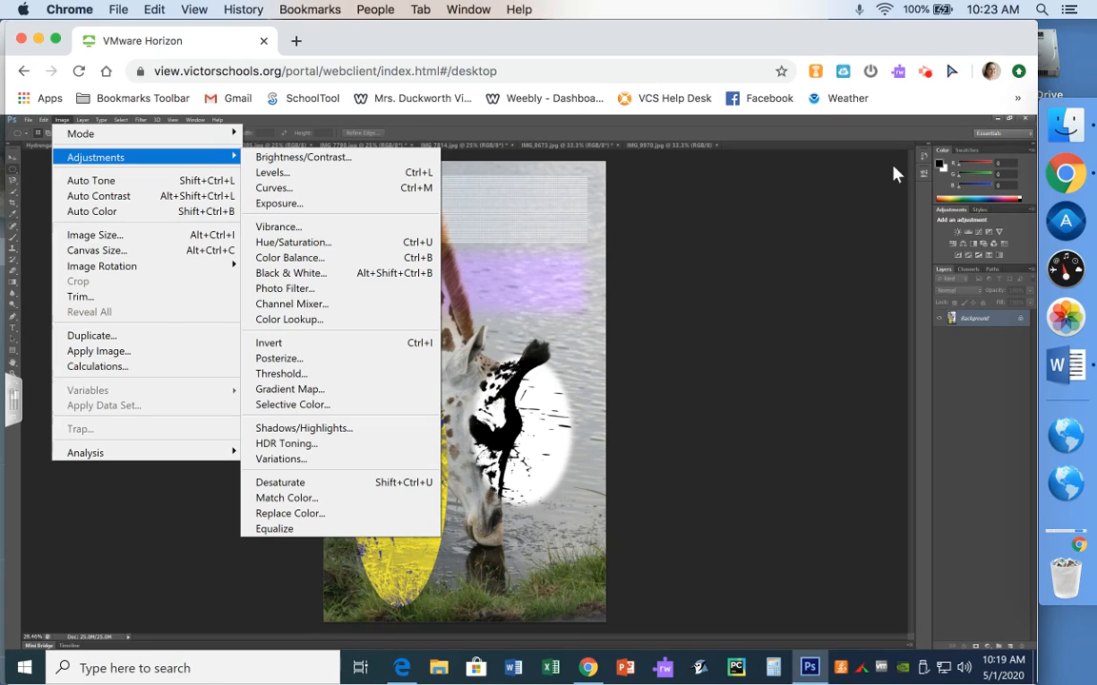
left_click(923, 162)
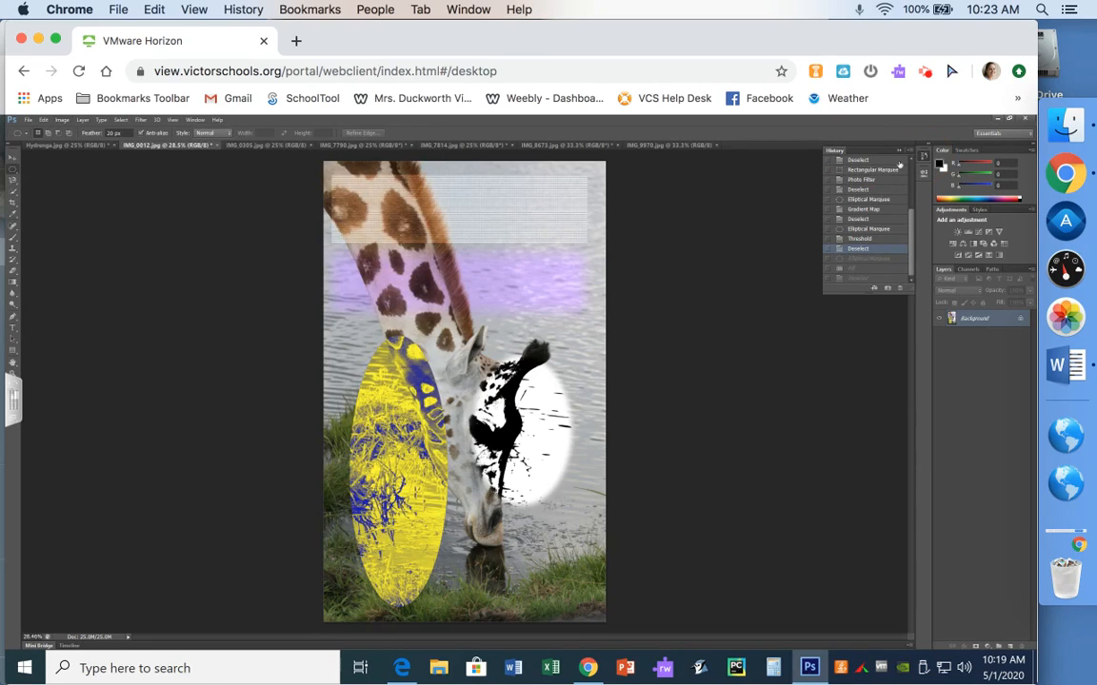
left_click(904, 152)
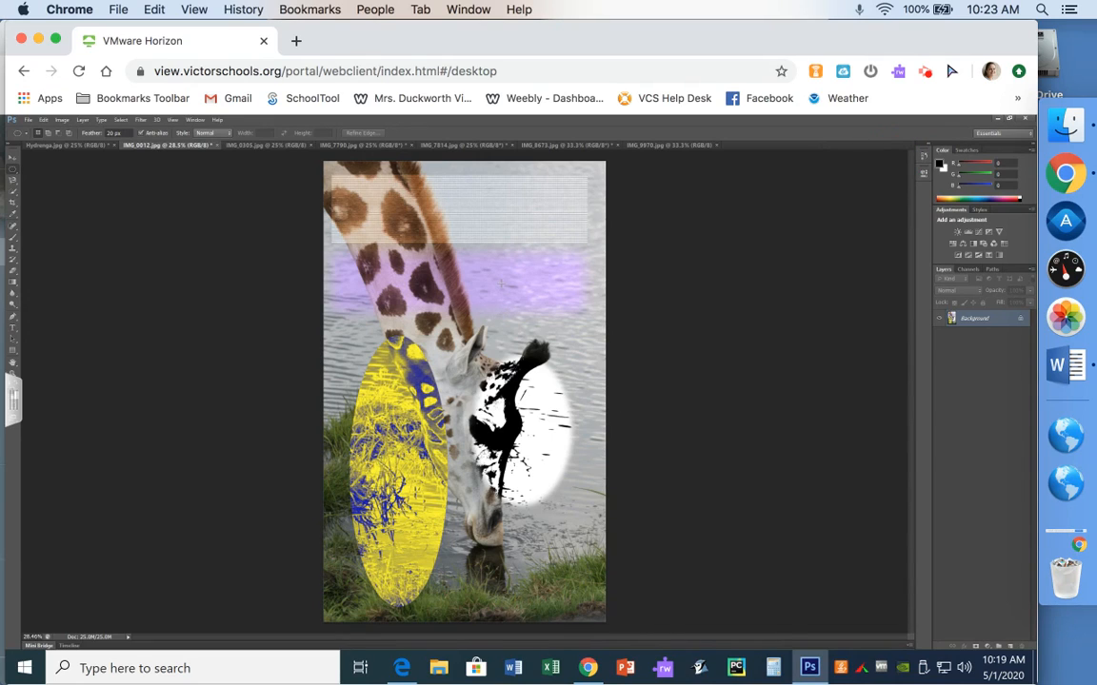
Save the image as IMG_0012marquee.jpg in the PhotoshopExercise3 folder, accepting the default JPEG options
left_click(29, 121)
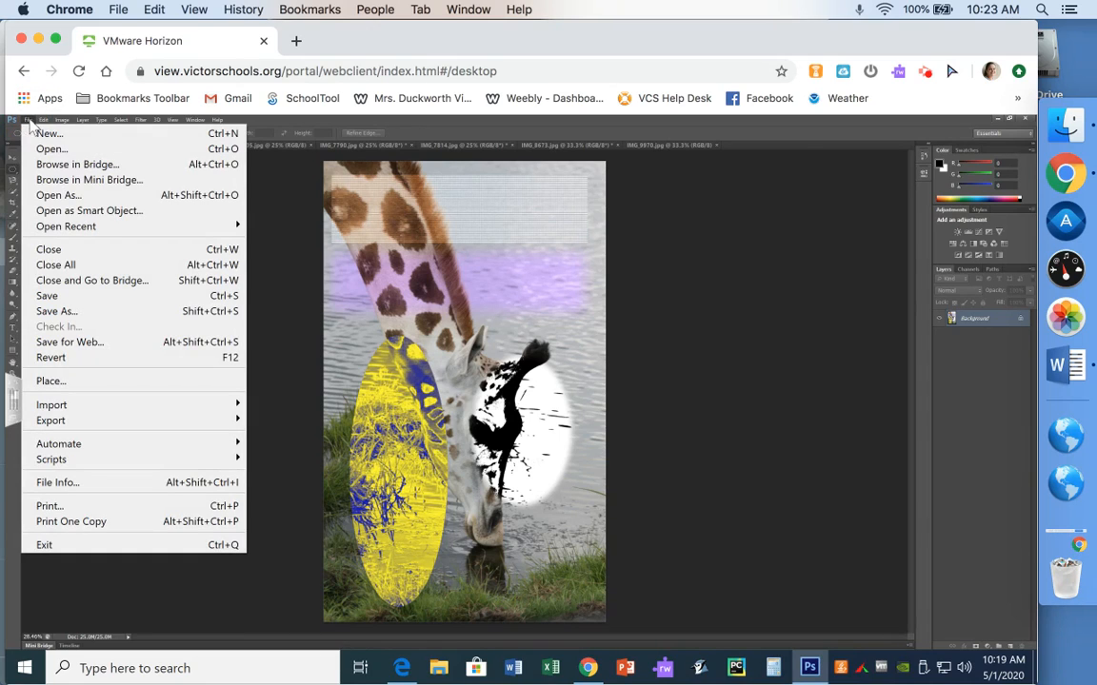
left_click(74, 313)
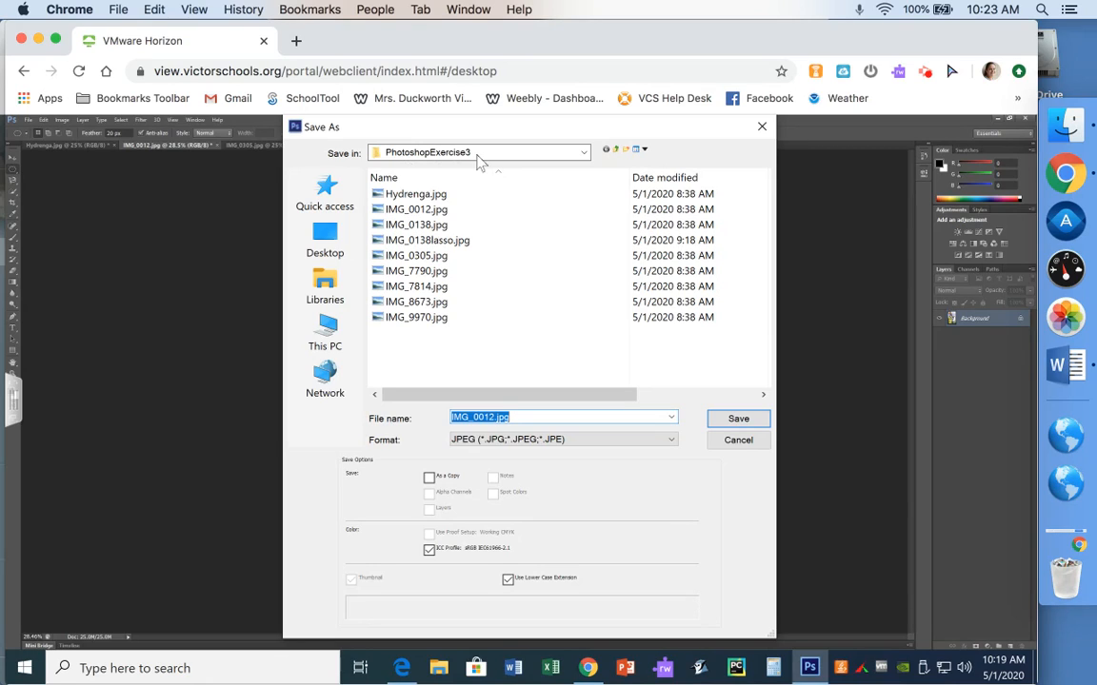
left_click(491, 417)
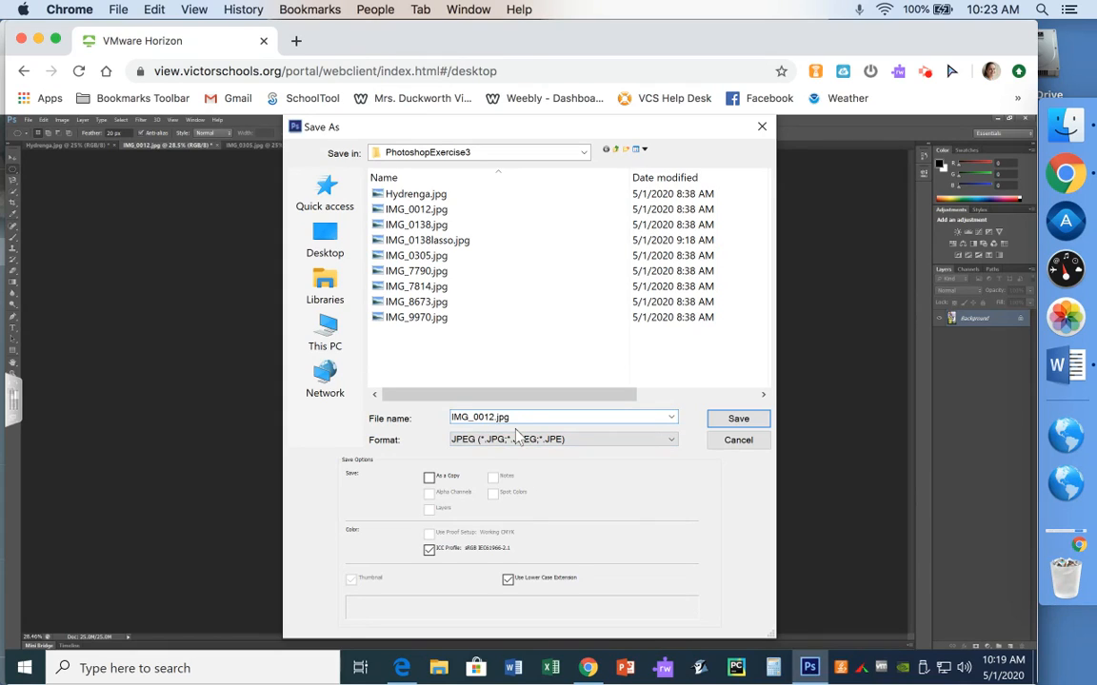
type("marquee")
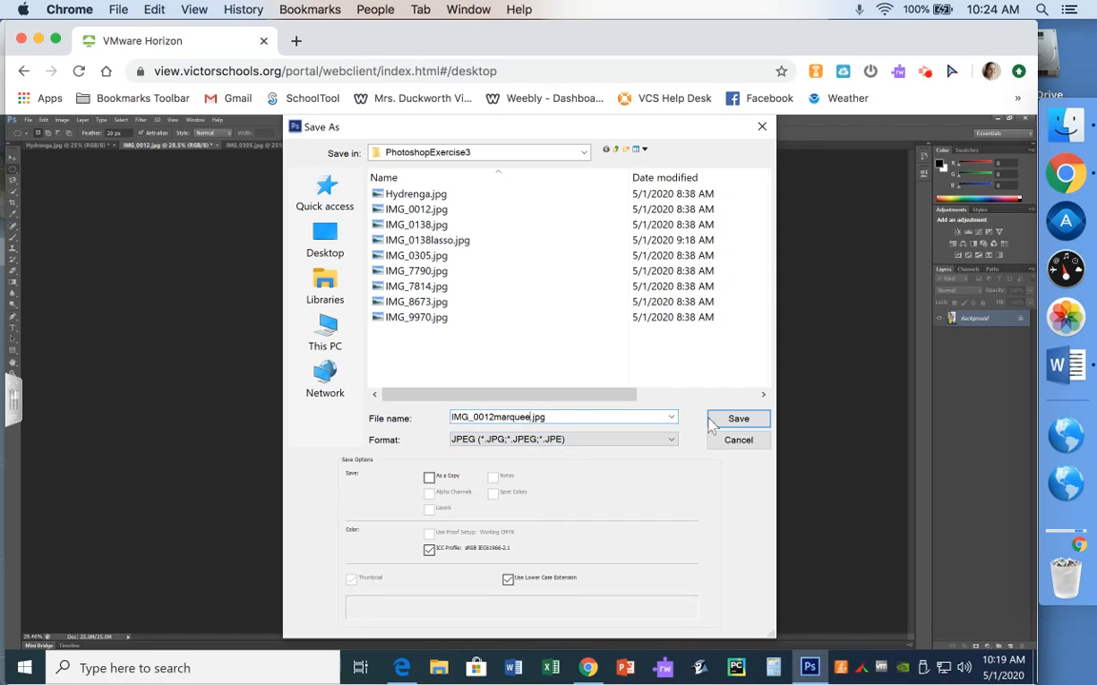
left_click(738, 419)
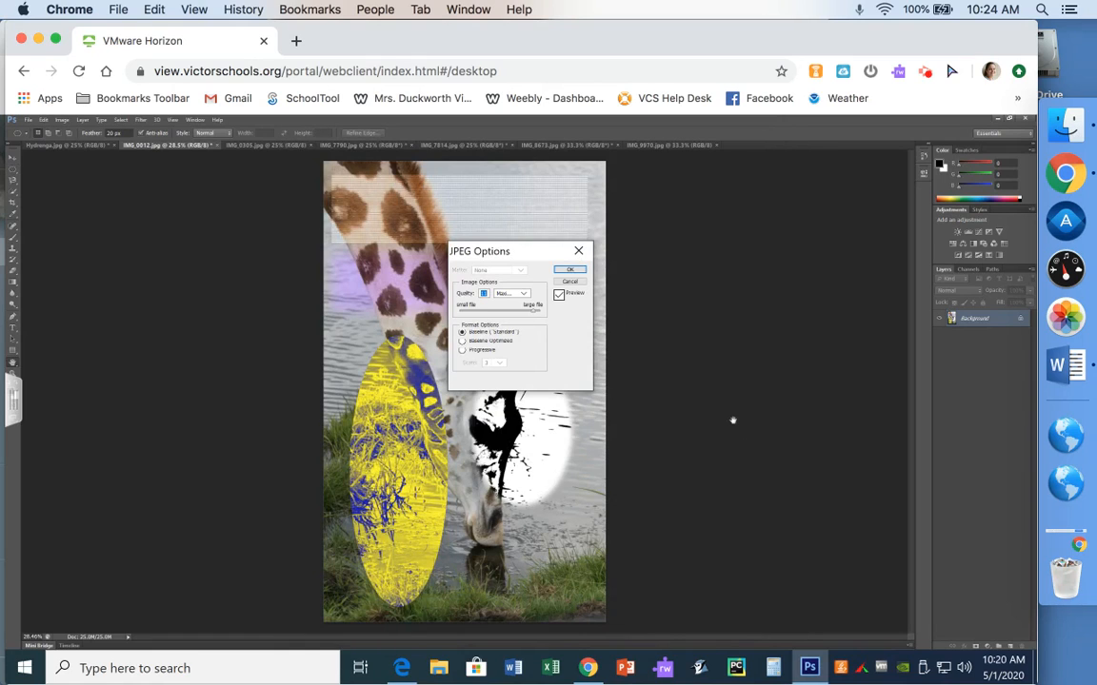
left_click(570, 272)
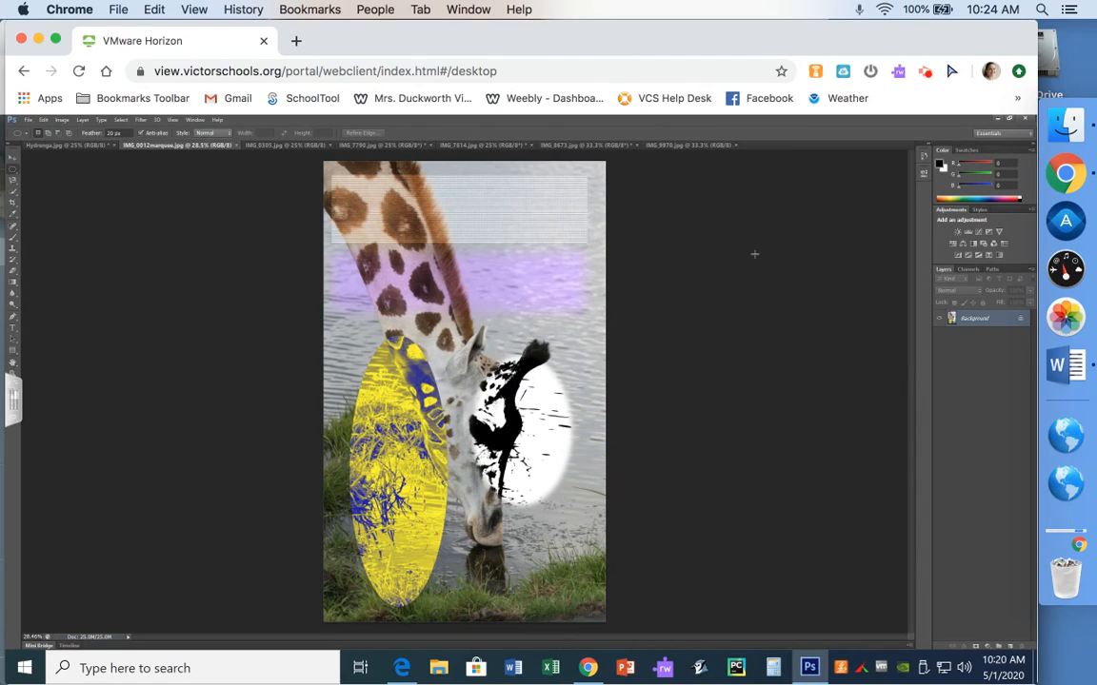
Open the PhotoshopExercise3 folder from the desktop and locate the saved IMG_0012marquee.jpg file
left_click(997, 118)
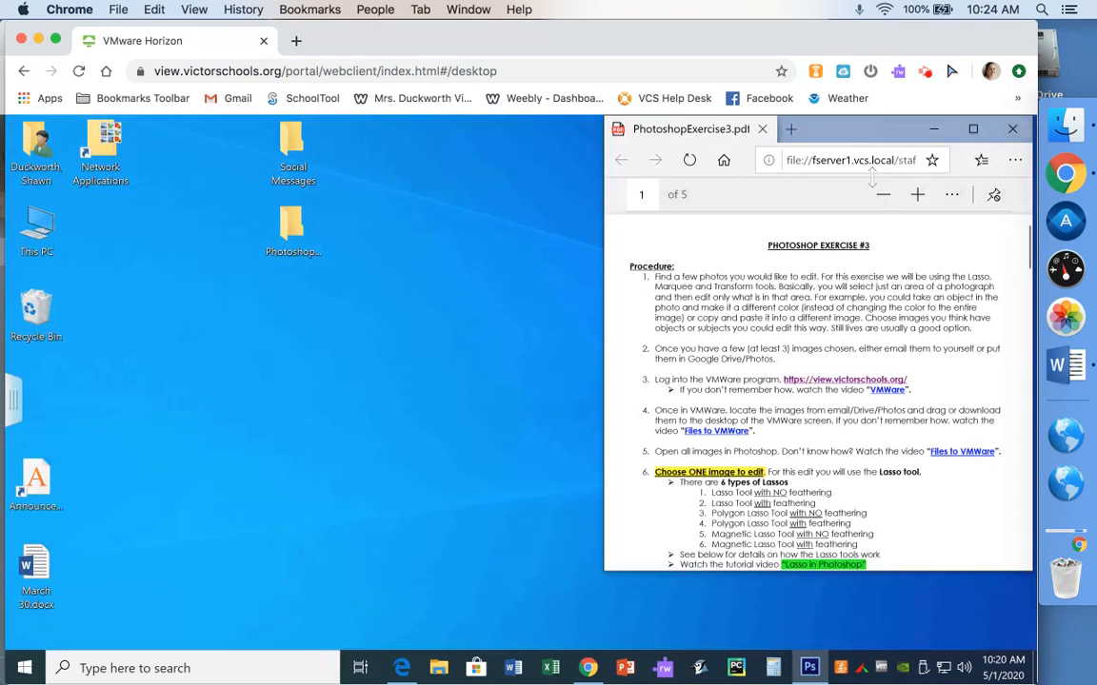
double_click(291, 229)
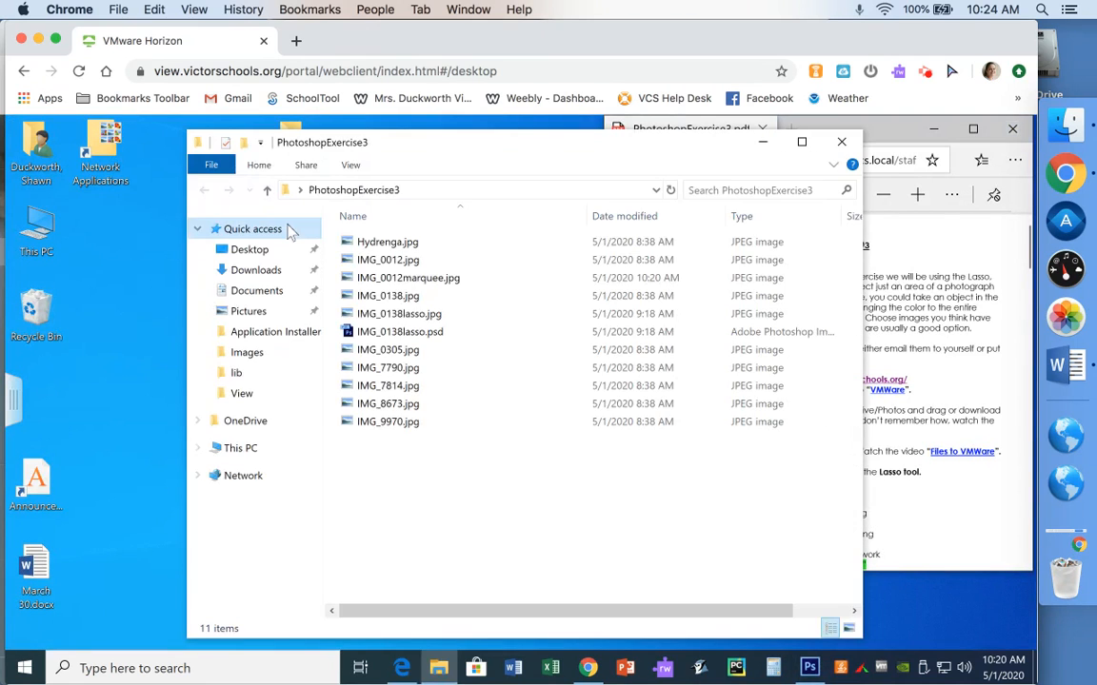
left_click(411, 266)
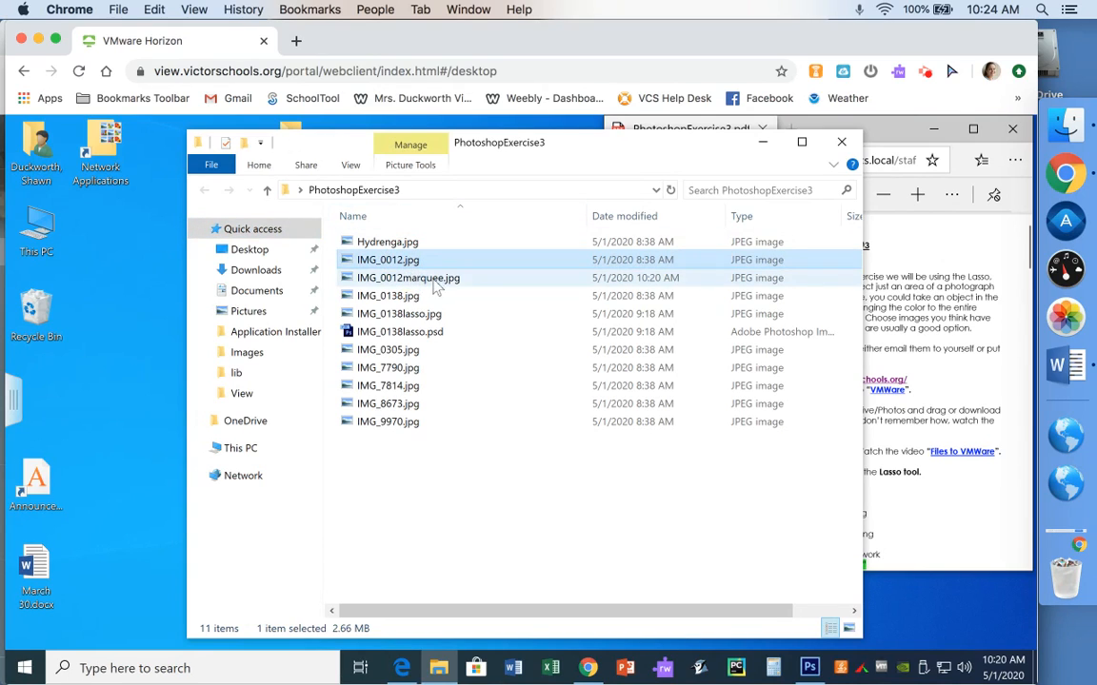
left_click(438, 281)
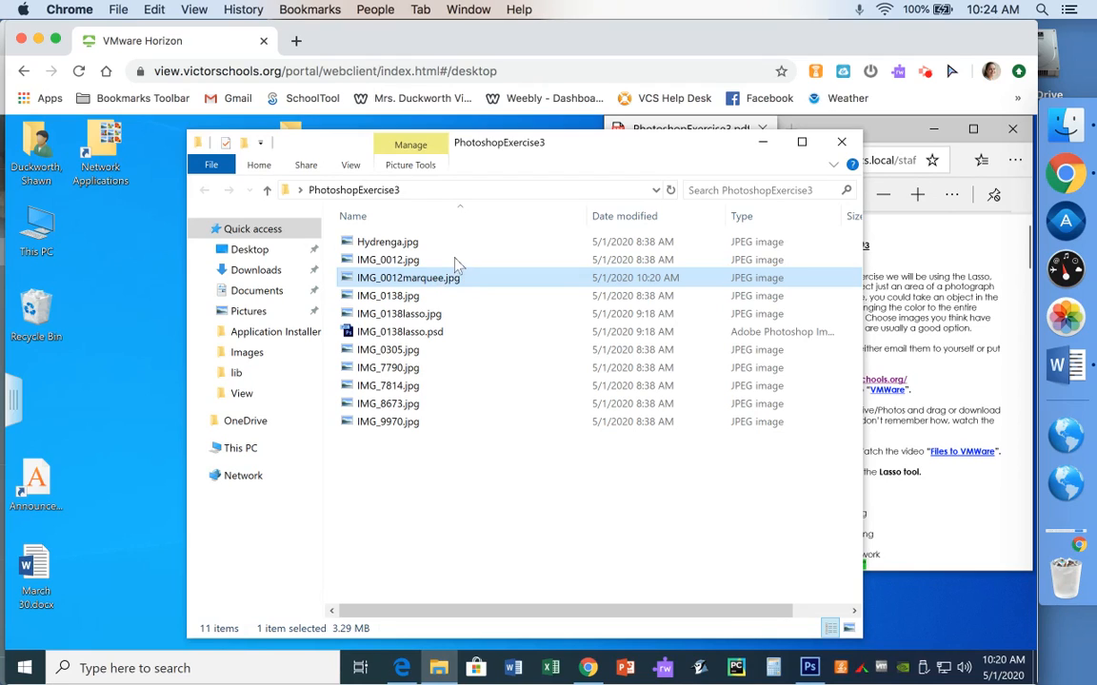